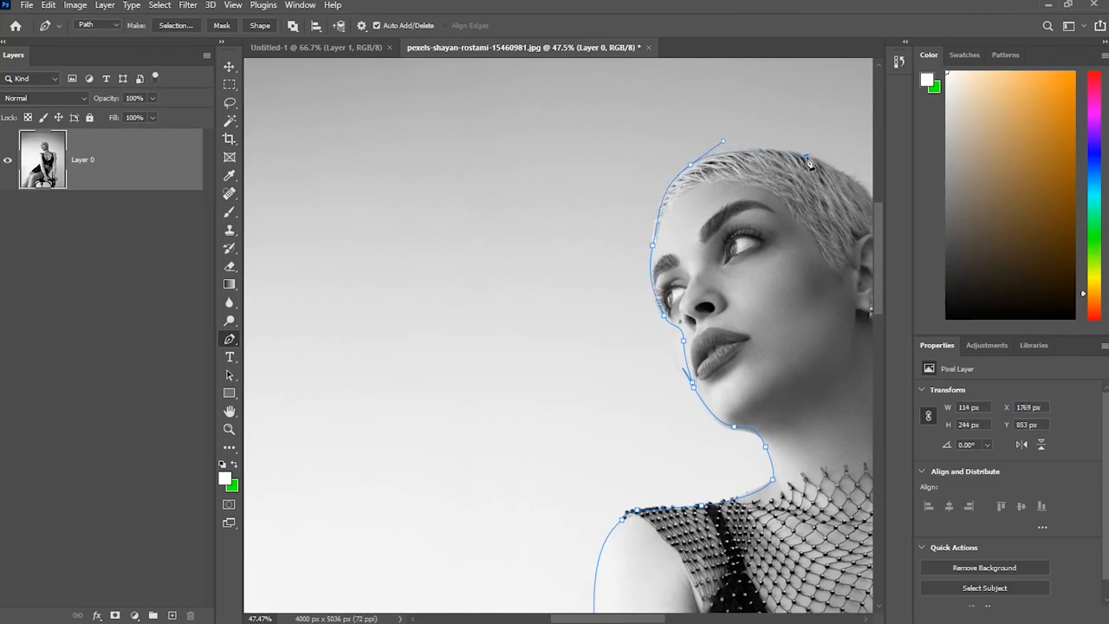
Step: Trace the model's outline with the Pen tool, continuing around the head, shoulder, arm and hand on the chair
left_click_drag(703, 432, 735, 443)
left_click_drag(861, 464, 661, 416)
left_click_drag(706, 485, 602, 152)
left_click_drag(601, 310, 612, 191)
left_click_drag(601, 292, 590, 407)
left_click_drag(598, 519, 571, 204)
left_click_drag(542, 203, 538, 215)
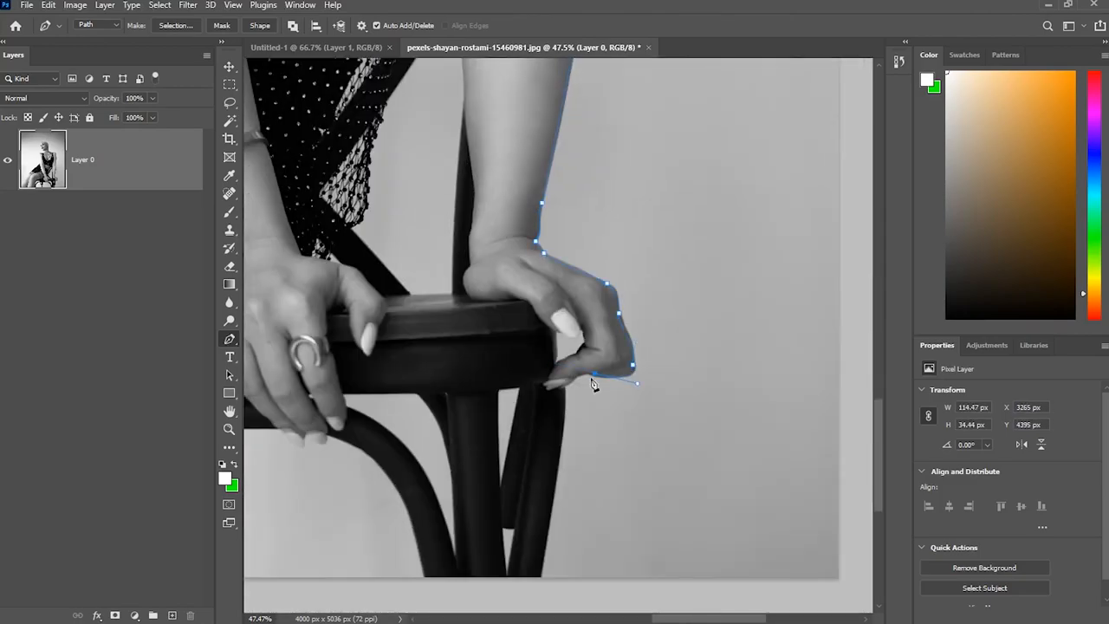
scroll(598, 378, "down", 5)
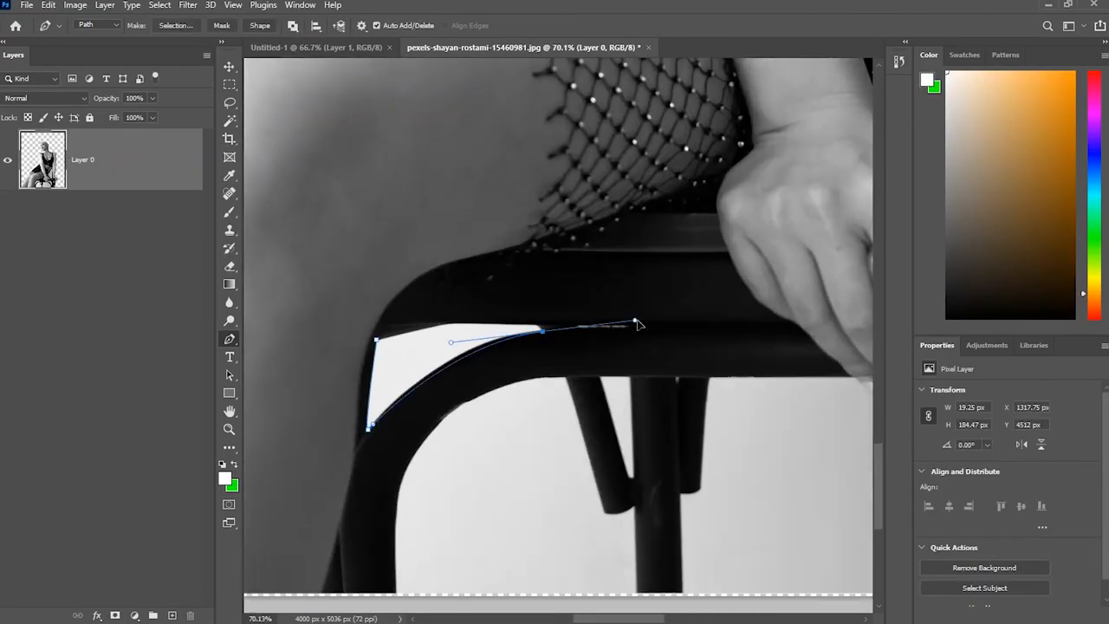
Step: Outline the background gaps between the chair legs and under the seat with the Pen tool and delete them
right_click(636, 322)
left_click(667, 70)
key("Return")
right_click(397, 322)
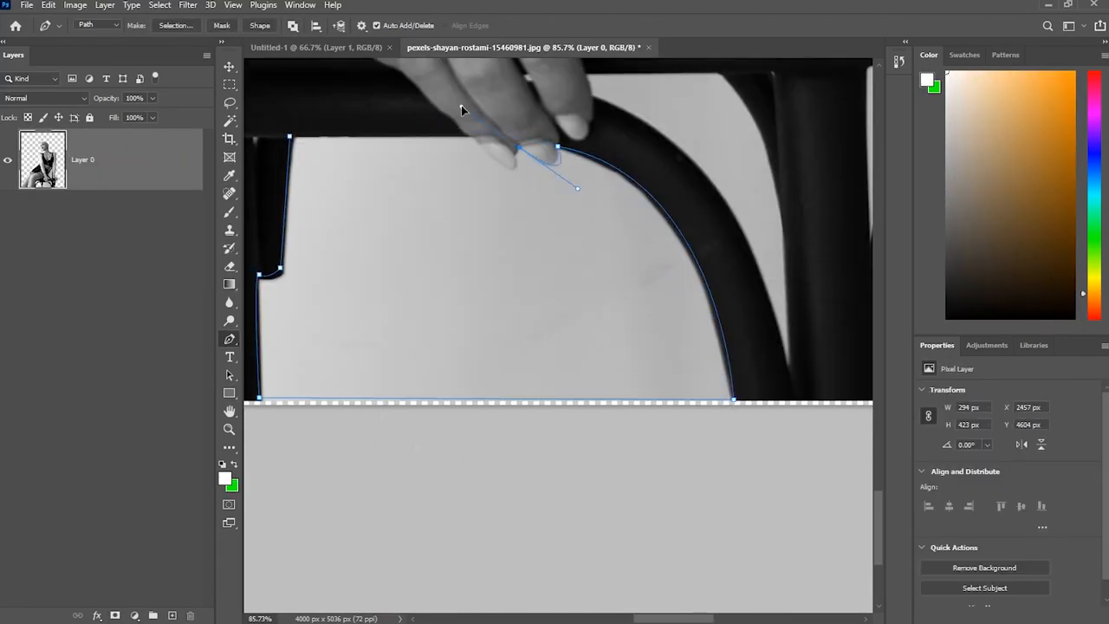
right_click(415, 194)
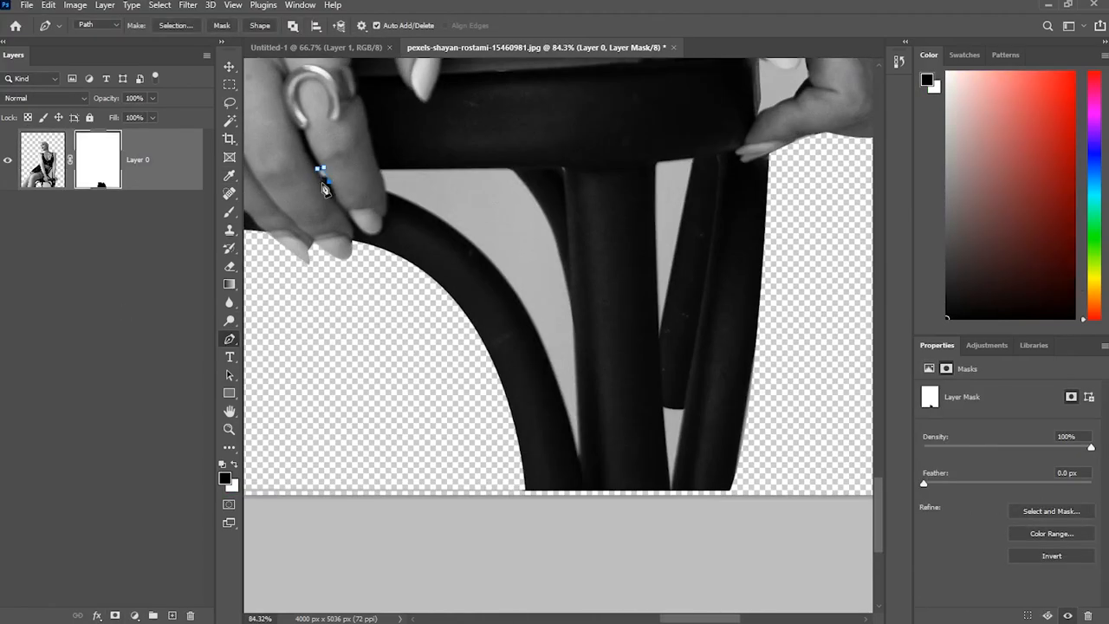
right_click(92, 148)
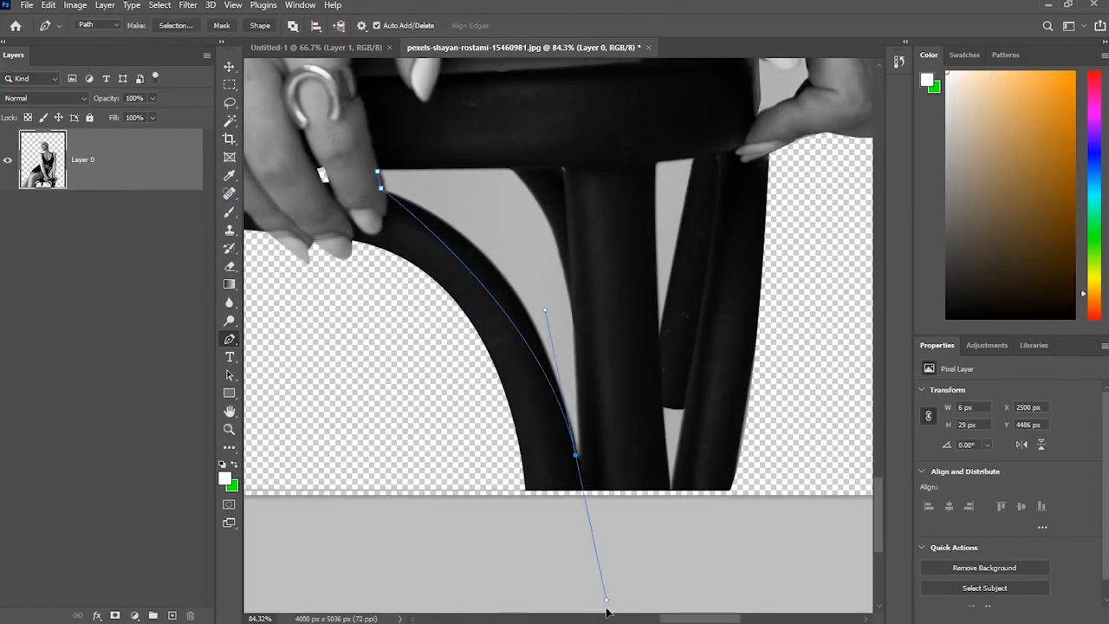
left_click_drag(553, 213, 516, 128)
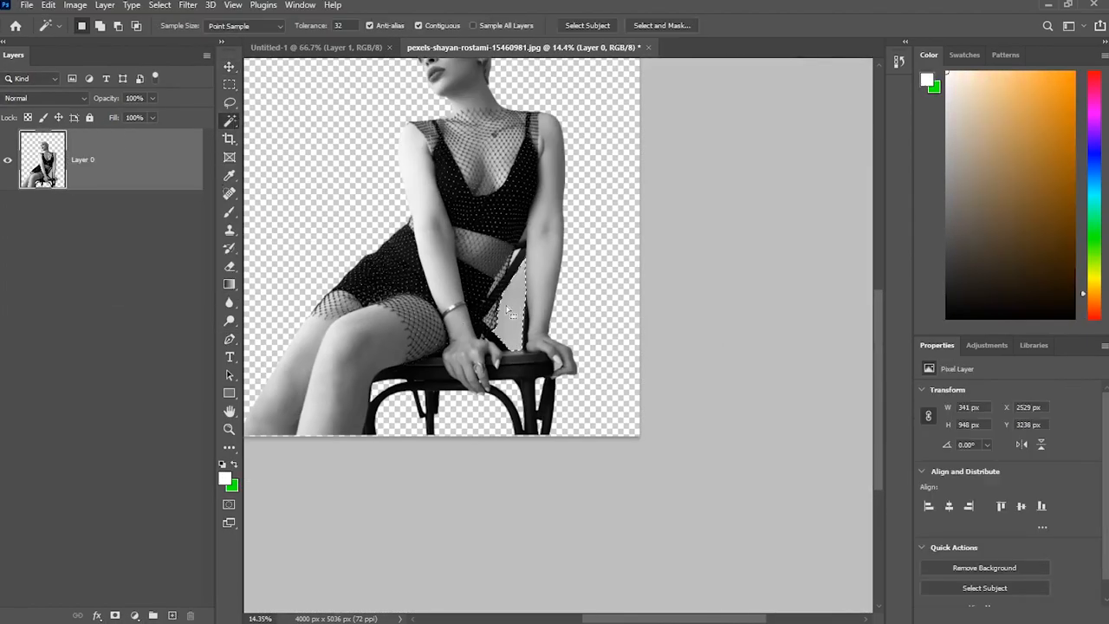
Step: Clear the leftover background between the model's arm and the chair back with the Magic Wand
scroll(510, 312, "up", 5)
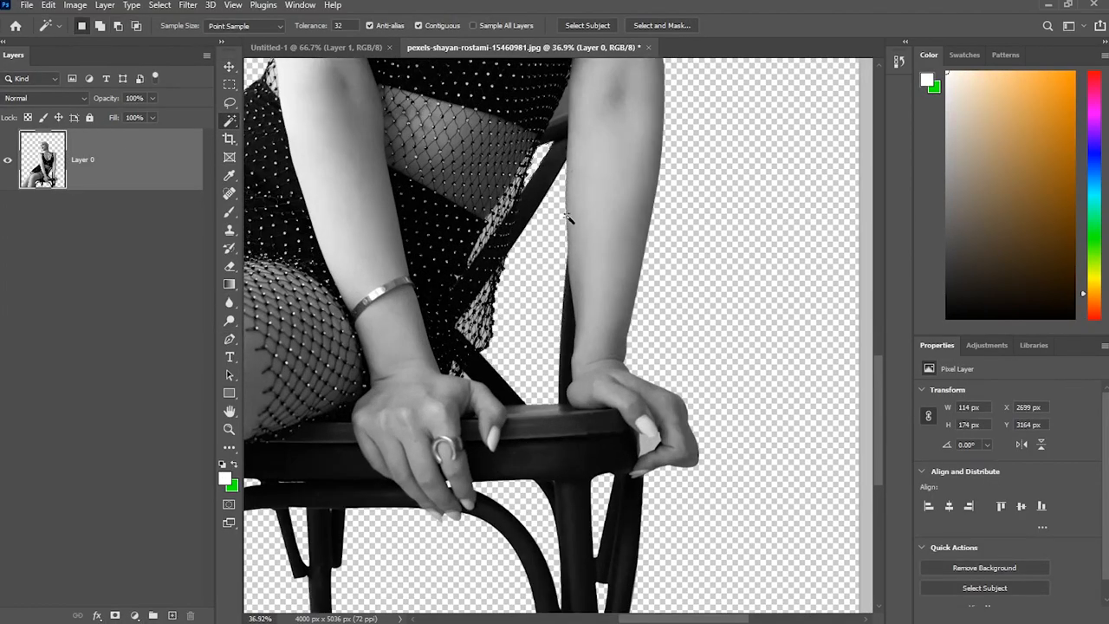
scroll(551, 422, "down", 5)
key("v")
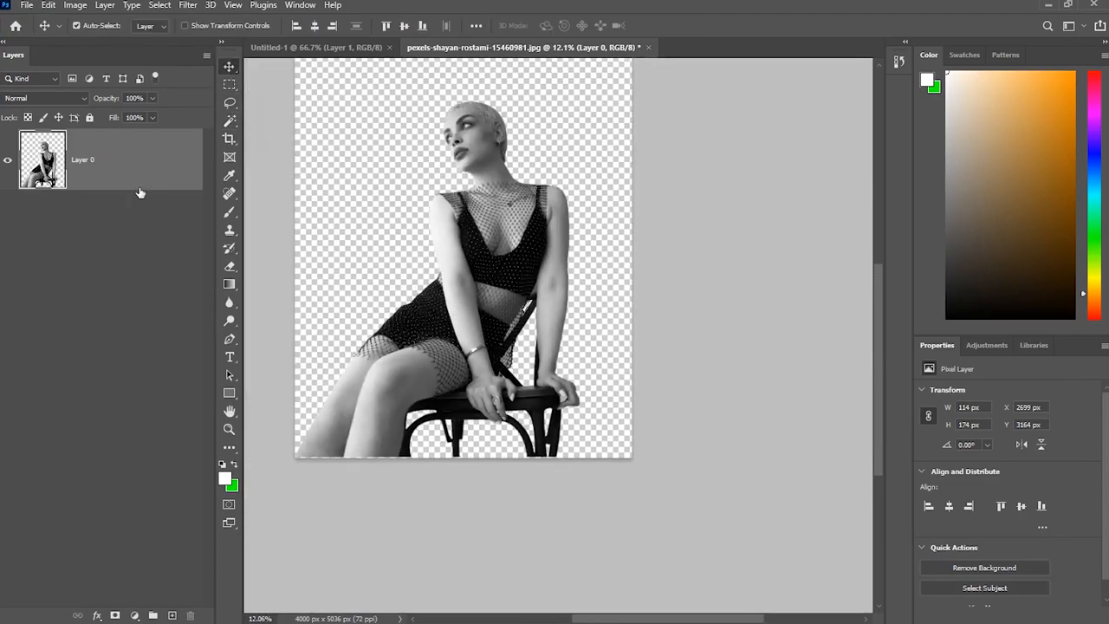
scroll(618, 377, "down", 2)
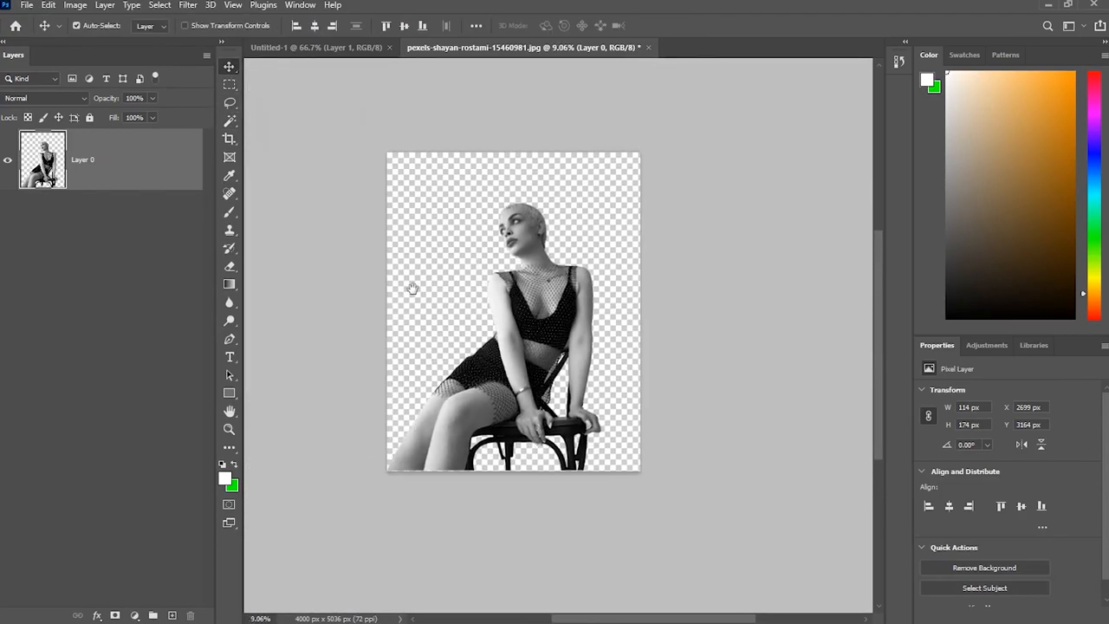
Step: Switch to the Untitled-1 document and add a Solid Color fill layer in dark green
left_click(295, 46)
left_click(416, 48)
left_click(303, 48)
left_click(133, 616)
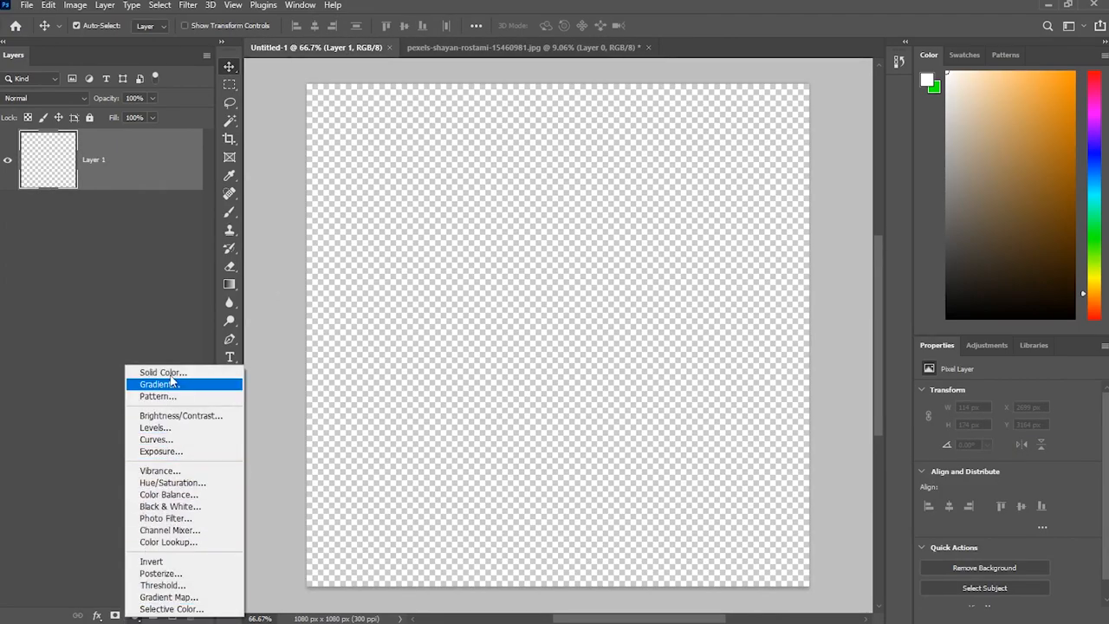
left_click(165, 372)
left_click_drag(882, 478, 882, 516)
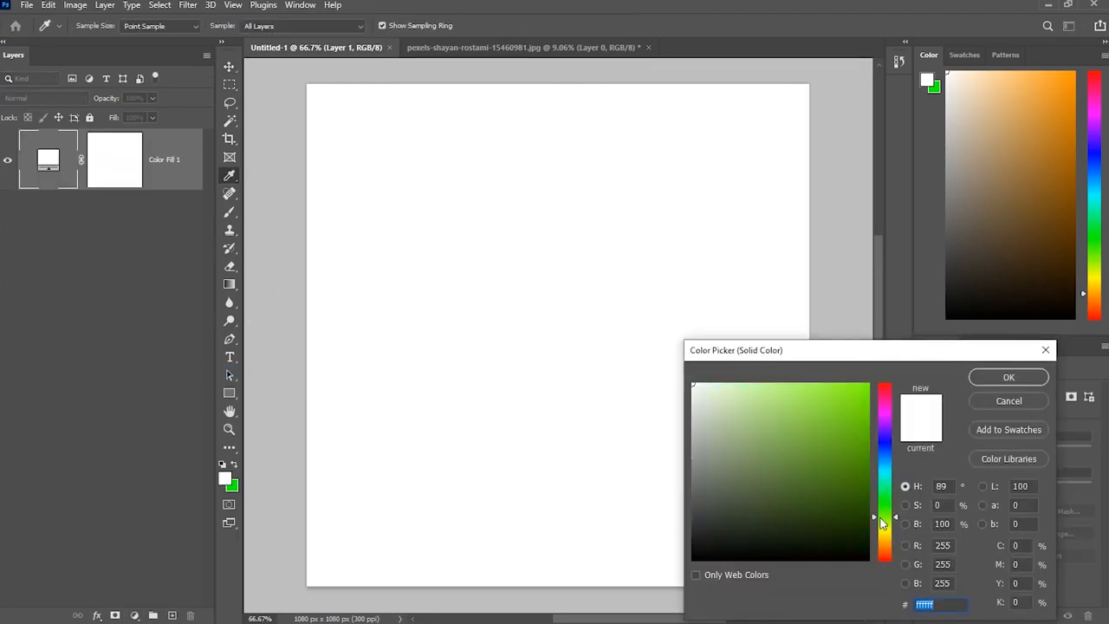
left_click_drag(847, 425, 865, 383)
mouse_move(882, 419)
left_mouse_down()
mouse_move(872, 512)
mouse_move(885, 509)
left_mouse_up()
left_click(979, 379)
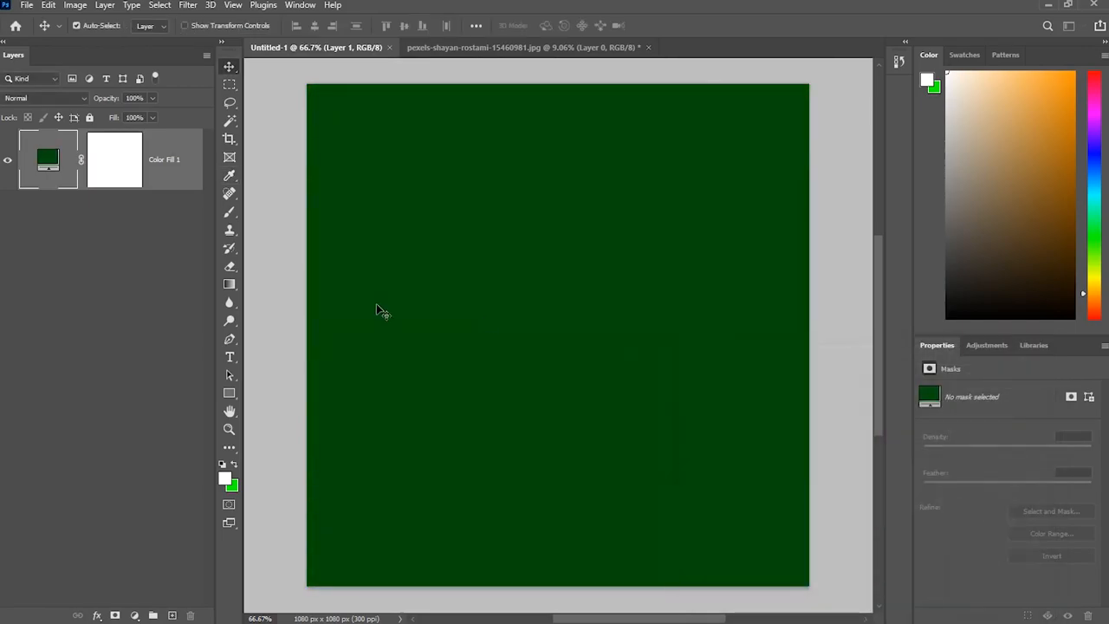
right_click(110, 173)
left_click(97, 179)
right_click(109, 174)
left_click(106, 154)
right_click(107, 144)
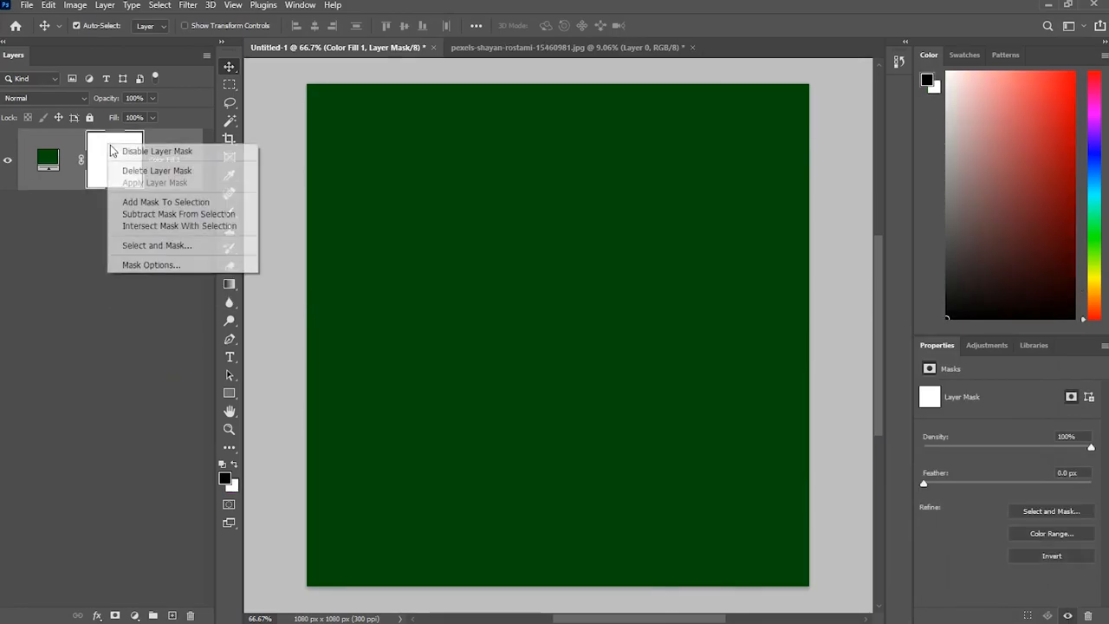
left_click(86, 187)
Step: Place the distressed grunge texture over the green fill and set its blend mode to Color Burn
left_click(26, 7)
left_click(34, 299)
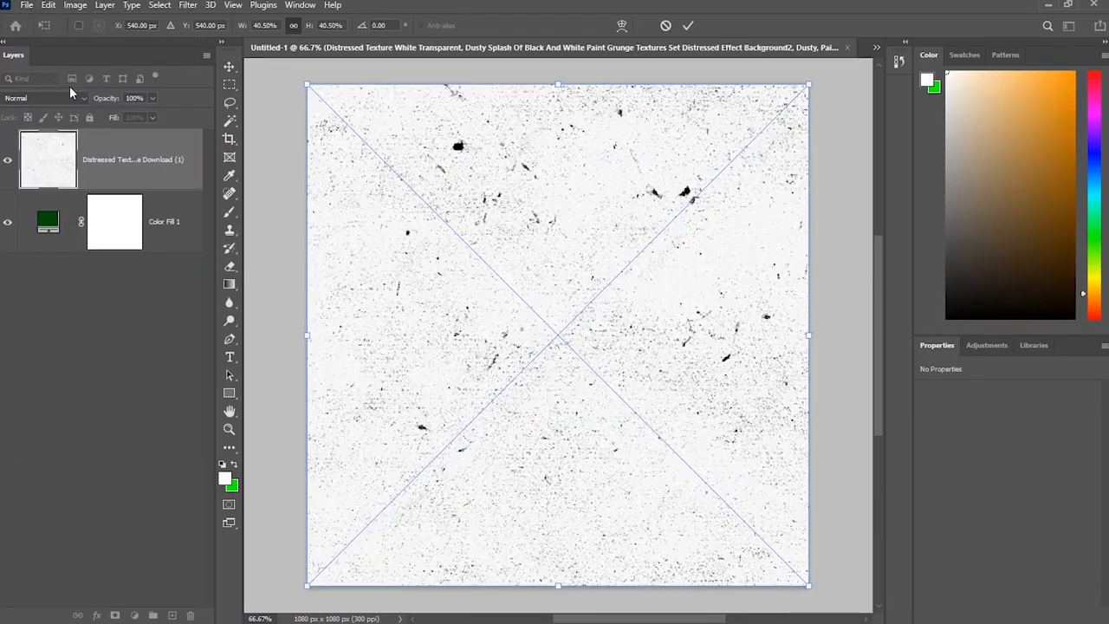
left_click(64, 98)
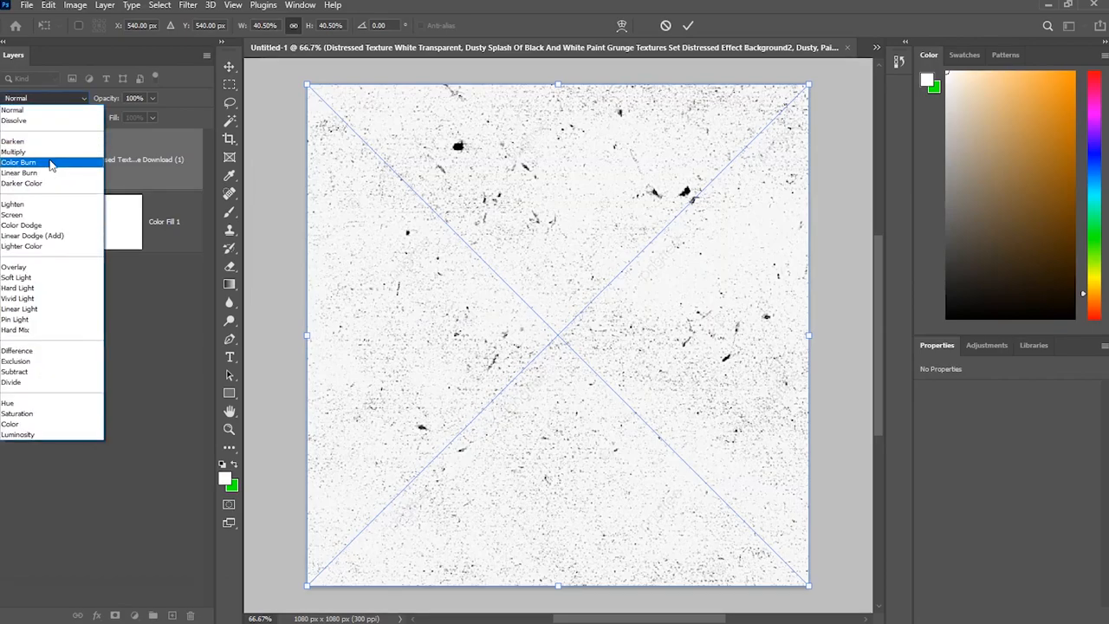
left_click(688, 25)
left_click(688, 25)
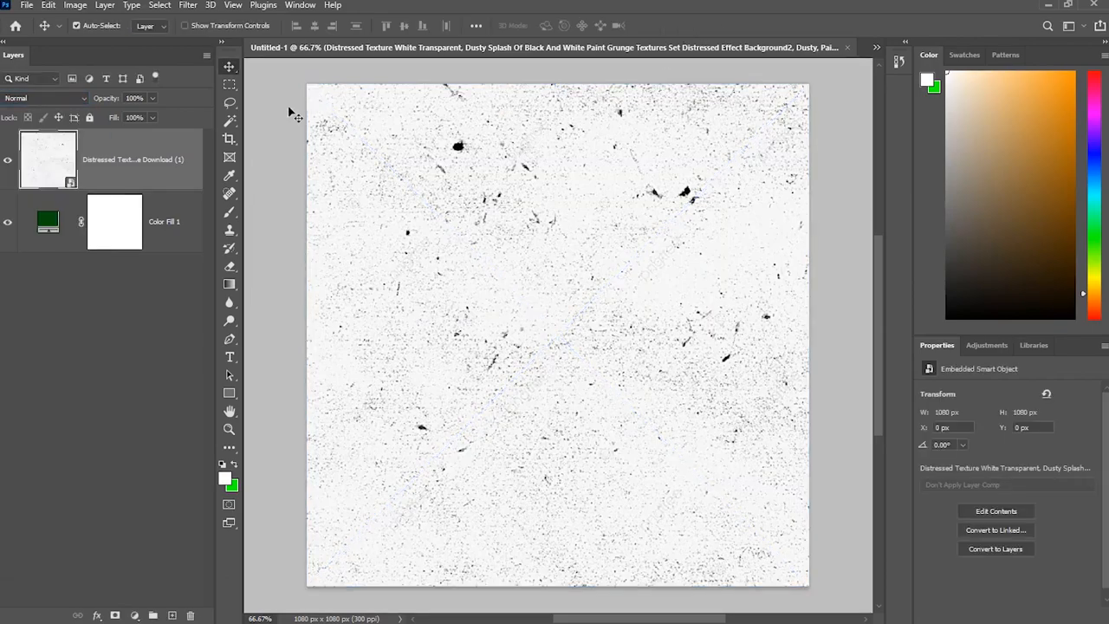
left_click(39, 99)
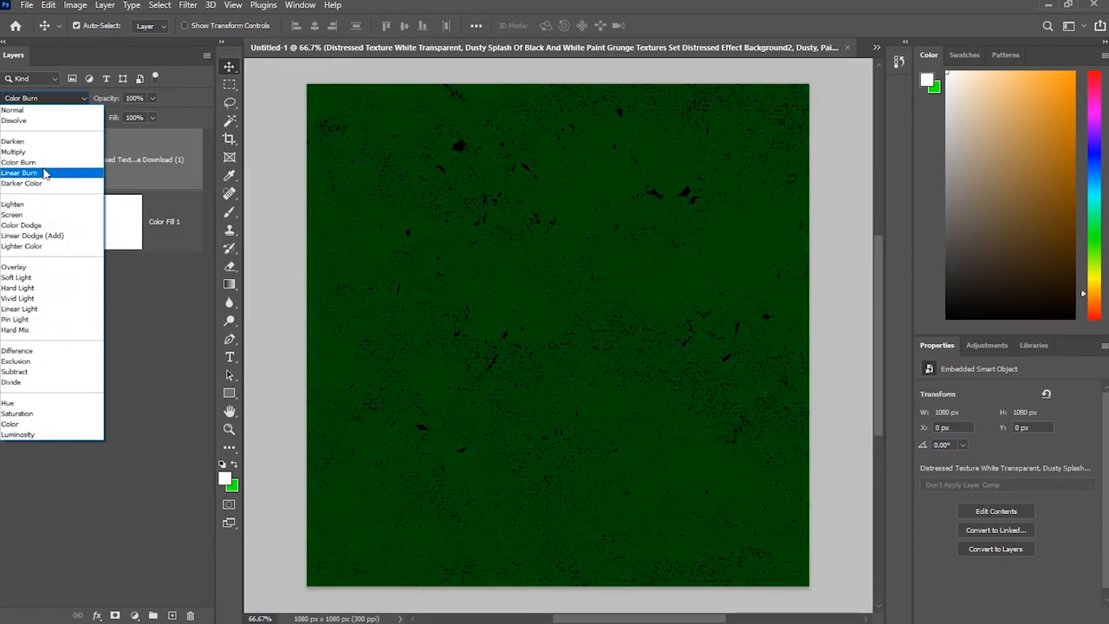
left_click(44, 163)
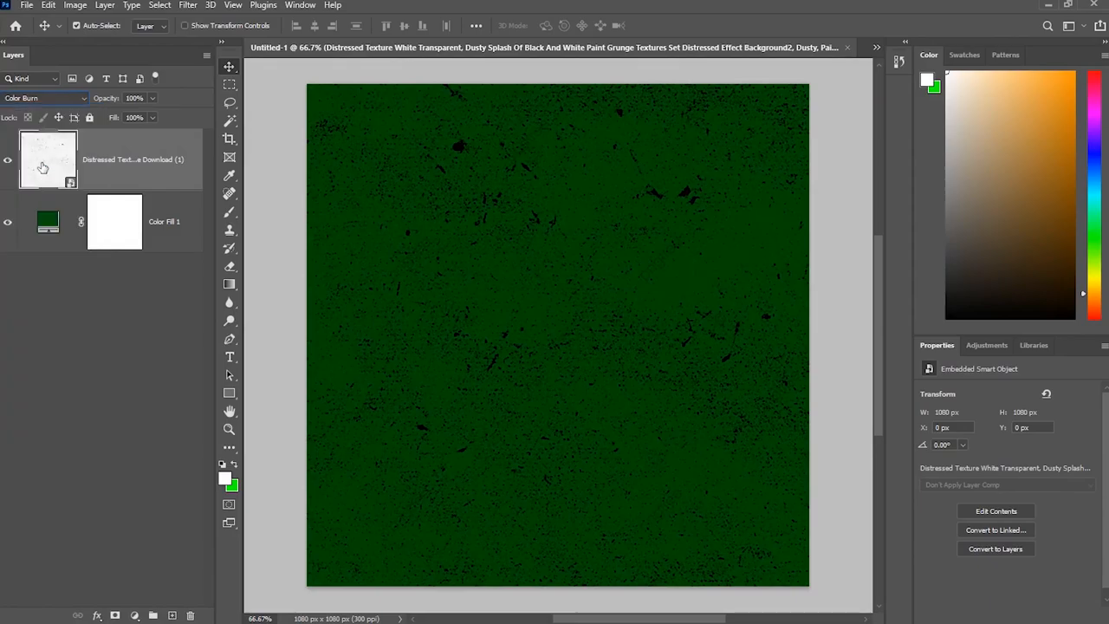
Step: Group the texture and colour fill layers as "bg" and lock the group
left_click(191, 237, "shift")
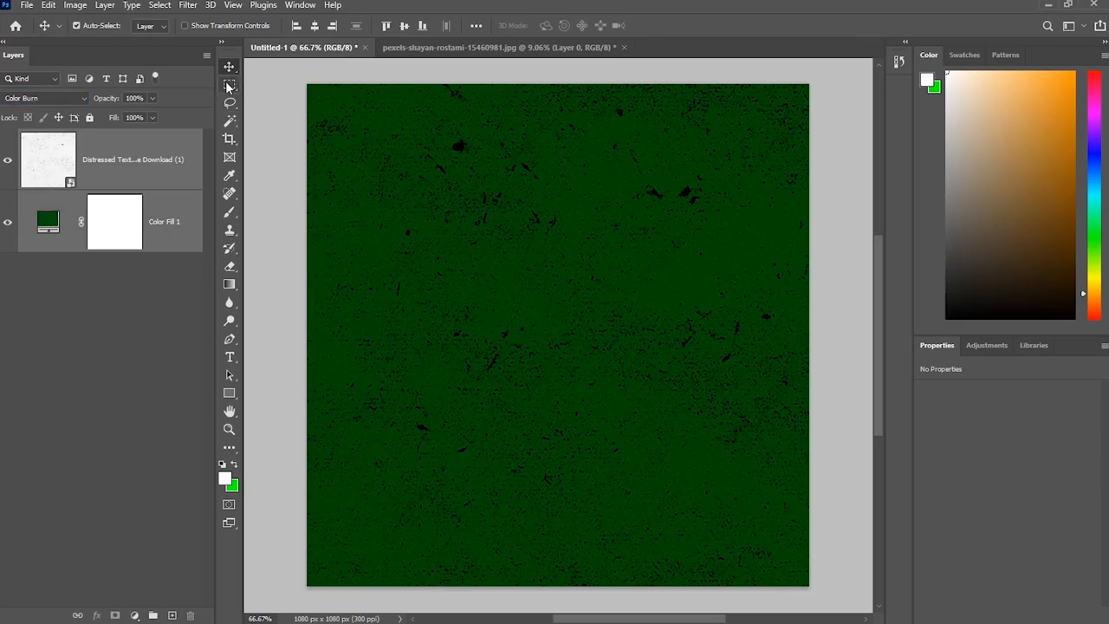
key("ctrl+g")
type("bg")
left_click(297, 218)
left_click(95, 137)
left_click(90, 118)
left_click(279, 138)
Step: Bring the cut-out model into Untitled-1 and scale her down to 24.39% to fit the green canvas
left_click(498, 47)
left_click_drag(544, 258, 354, 273)
key("ctrl+t")
key("ctrl+0")
left_click_drag(329, 261, 471, 289)
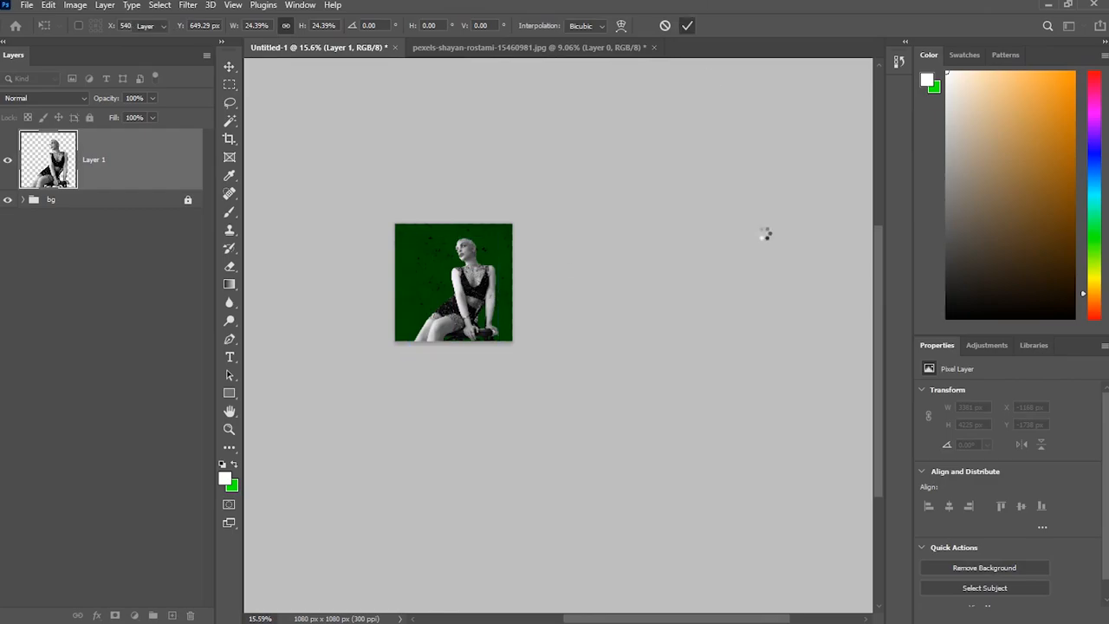
key("Return")
key("ctrl+0")
scroll(578, 193, "up", 4)
scroll(602, 248, "up", 5)
scroll(573, 177, "down", 9)
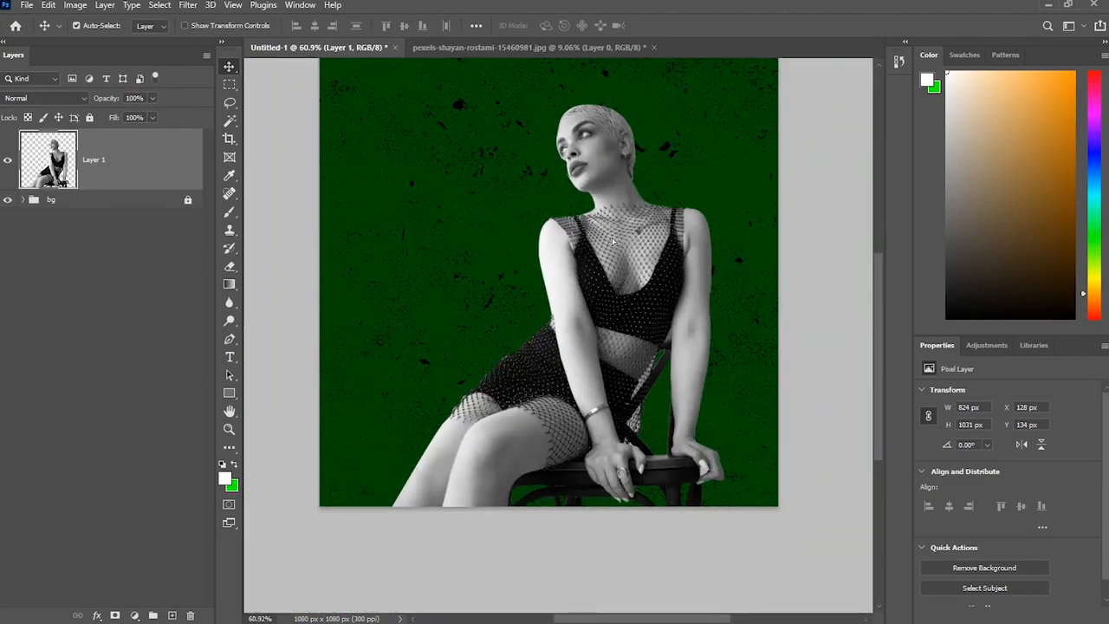
Step: Shrink the model to about 800 × 1001 px, position her on the right half of the canvas and lock her layer
left_click_drag(611, 239, 619, 182)
scroll(580, 225, "down", 2)
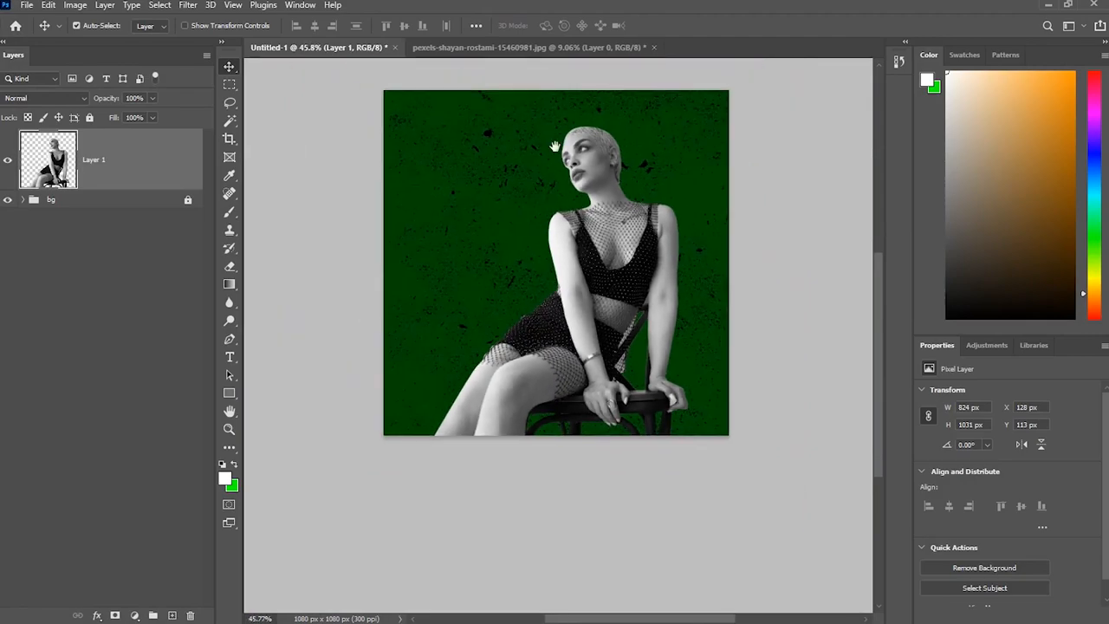
scroll(579, 179, "up", 1)
key("ctrl+t")
left_click_drag(558, 151, 567, 178)
left_click(687, 26)
left_click_drag(681, 265, 653, 294)
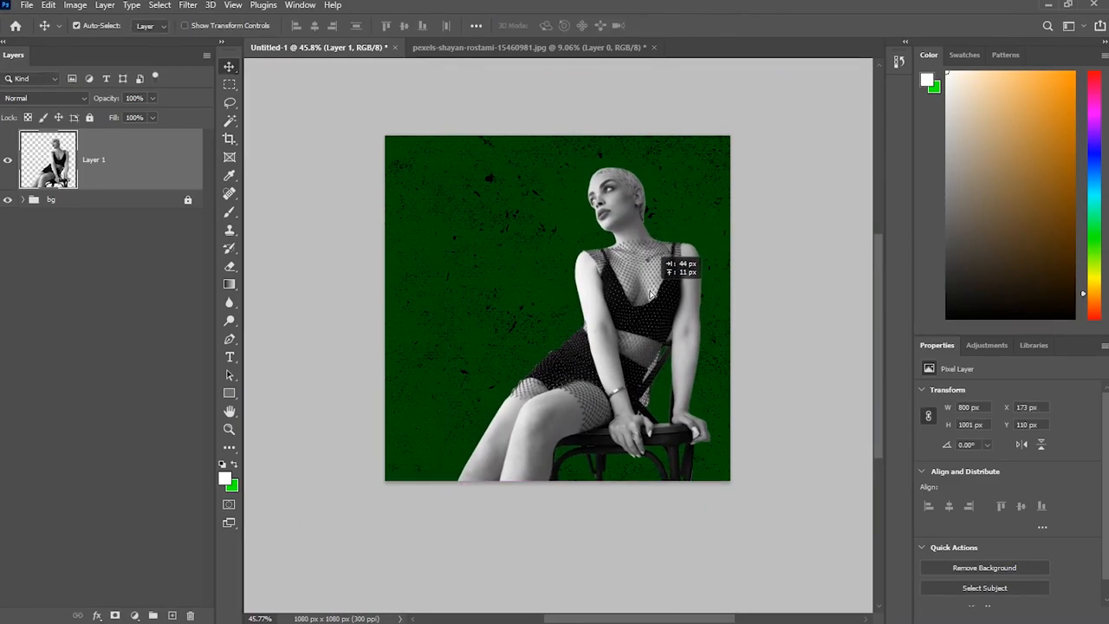
left_click(90, 118)
left_click(462, 299)
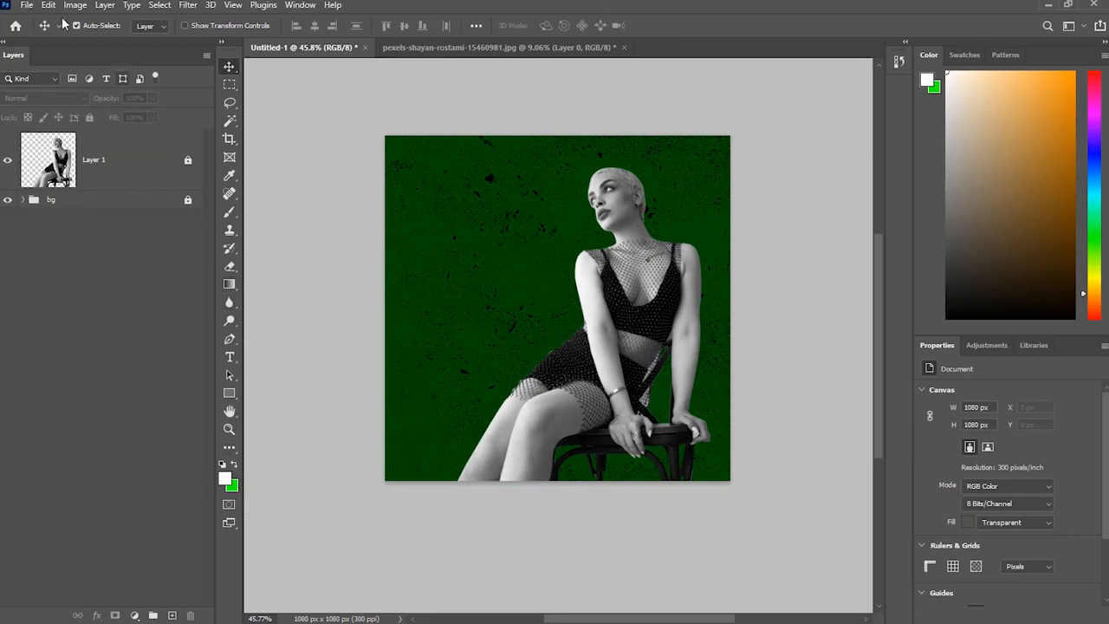
Step: Place the bc7u_mupi_220518 skyline image behind the model and convert it from a smart object to layers, retaining its transforms
left_click(19, 9)
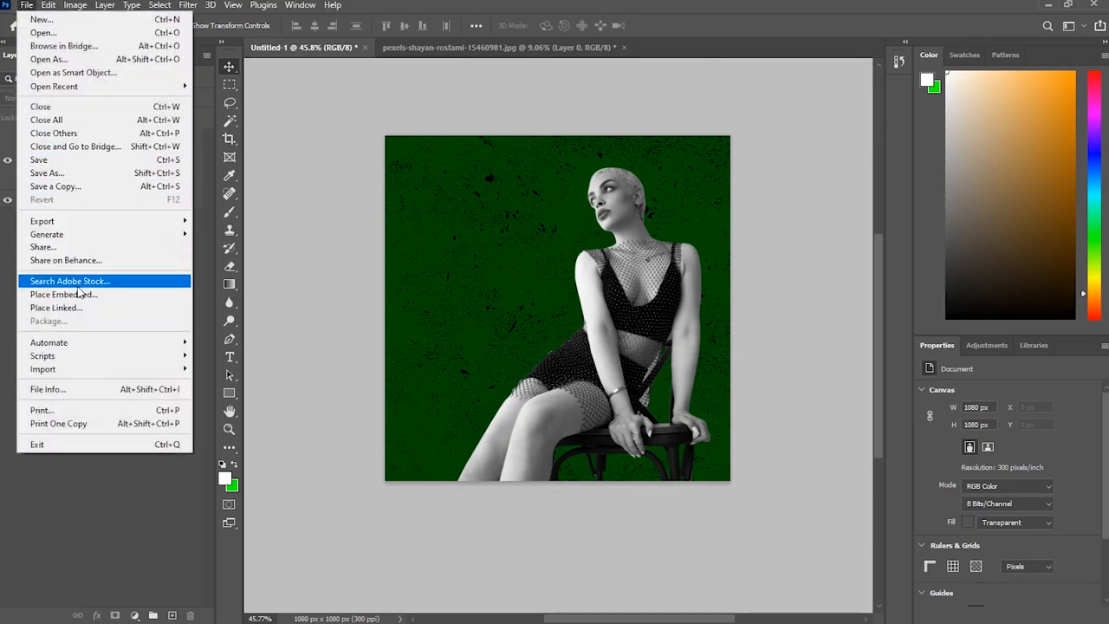
left_click(52, 280)
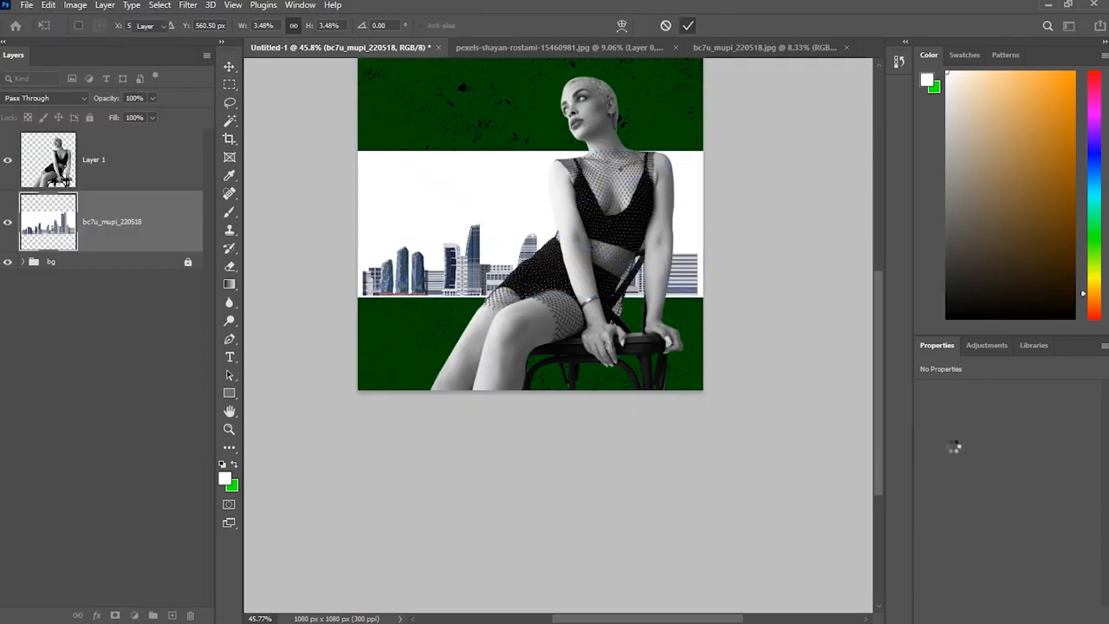
key("Return")
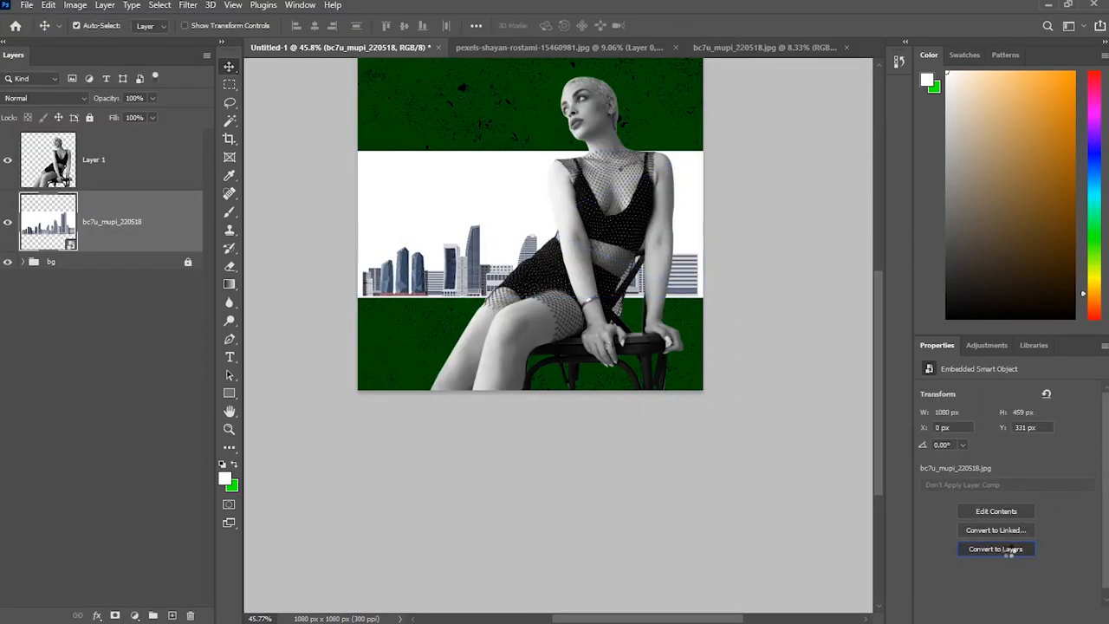
left_click(1012, 549)
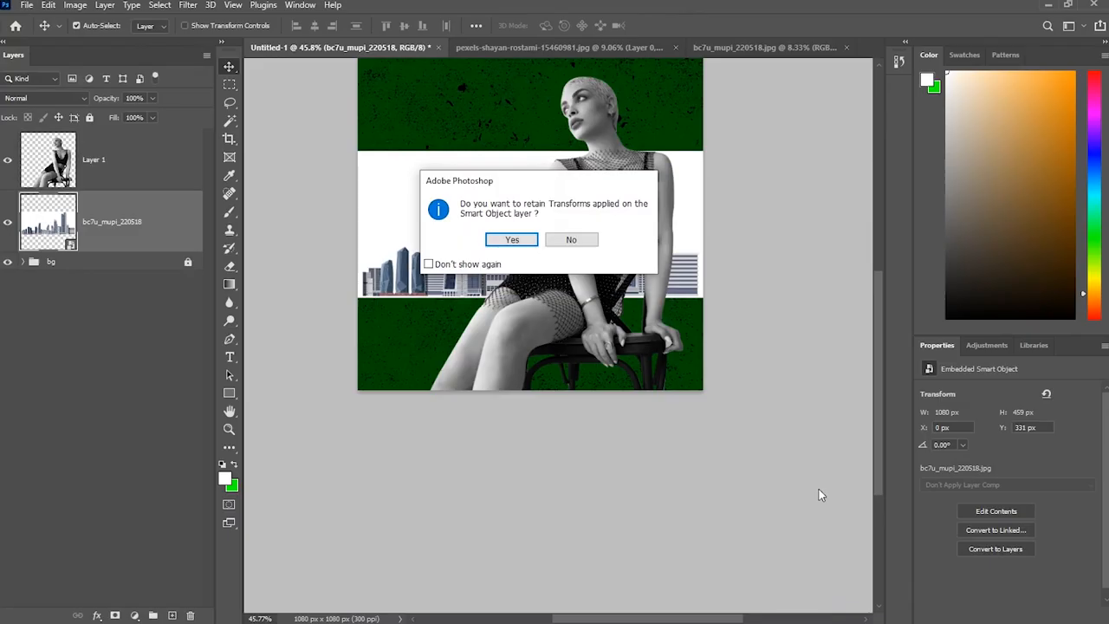
key("super+Tab")
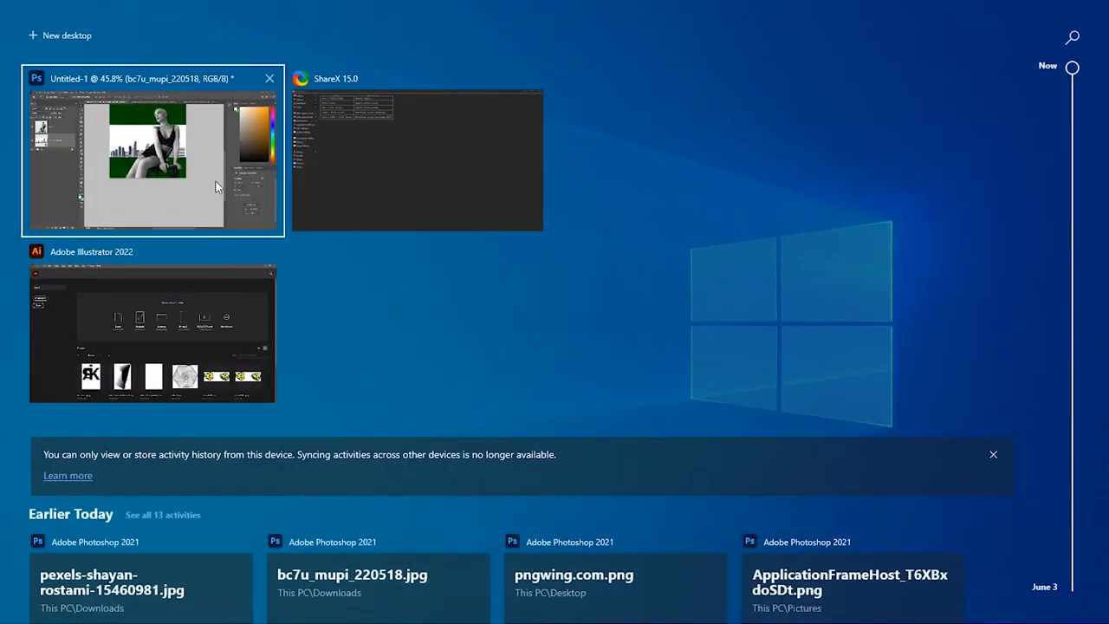
left_click(215, 181)
key("Return")
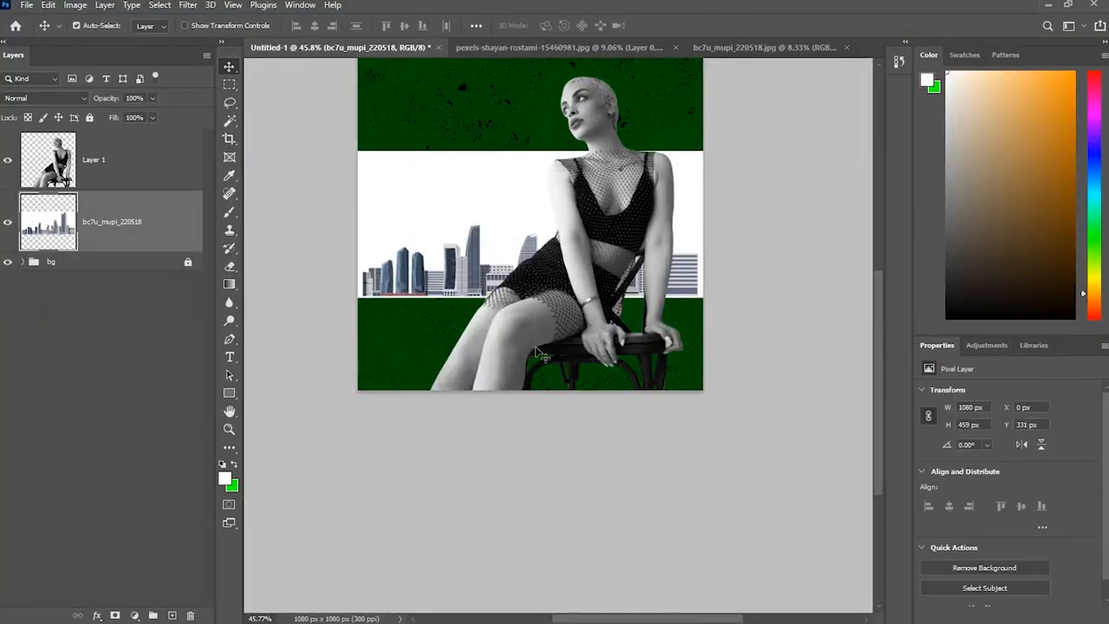
Step: Select the white sky of the skyline image with the Magic Wand, delete it and clear the selection
left_click(230, 120)
left_click(388, 213)
key("Delete")
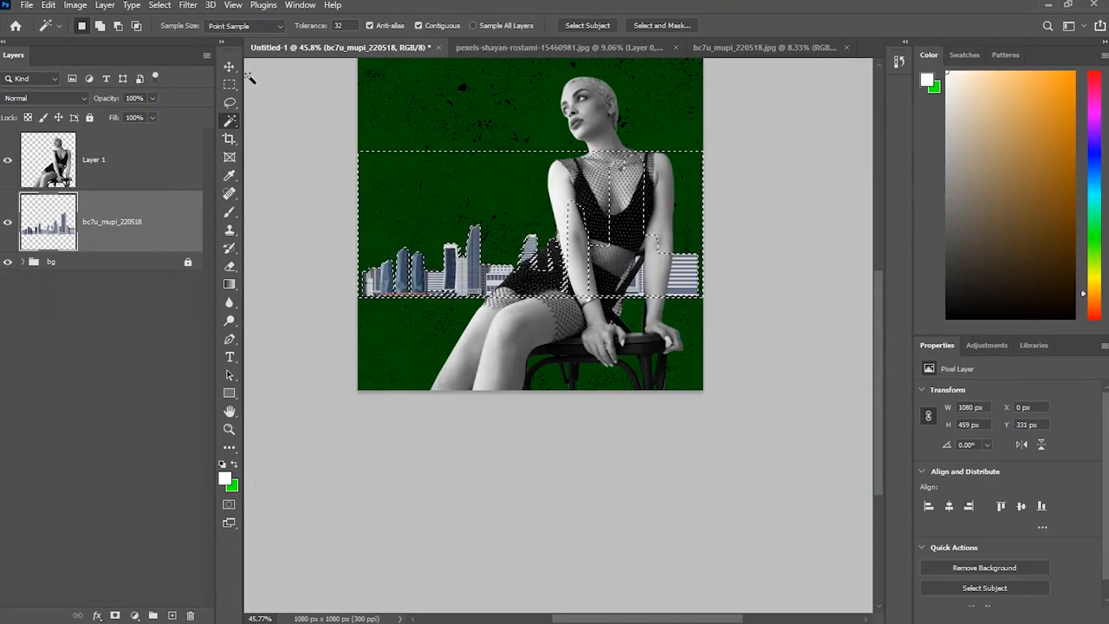
key("ctrl+d")
Step: Flip the skyline horizontally, enlarge it to 118.95% and move it to the canvas's lower edge
key("ctrl+t")
right_click(439, 254)
left_click(484, 525)
left_click_drag(449, 239, 445, 352)
mouse_move(691, 337)
left_mouse_down()
mouse_move(756, 337)
mouse_move(682, 337)
mouse_move(674, 325)
left_mouse_up()
left_click_drag(648, 280, 671, 298)
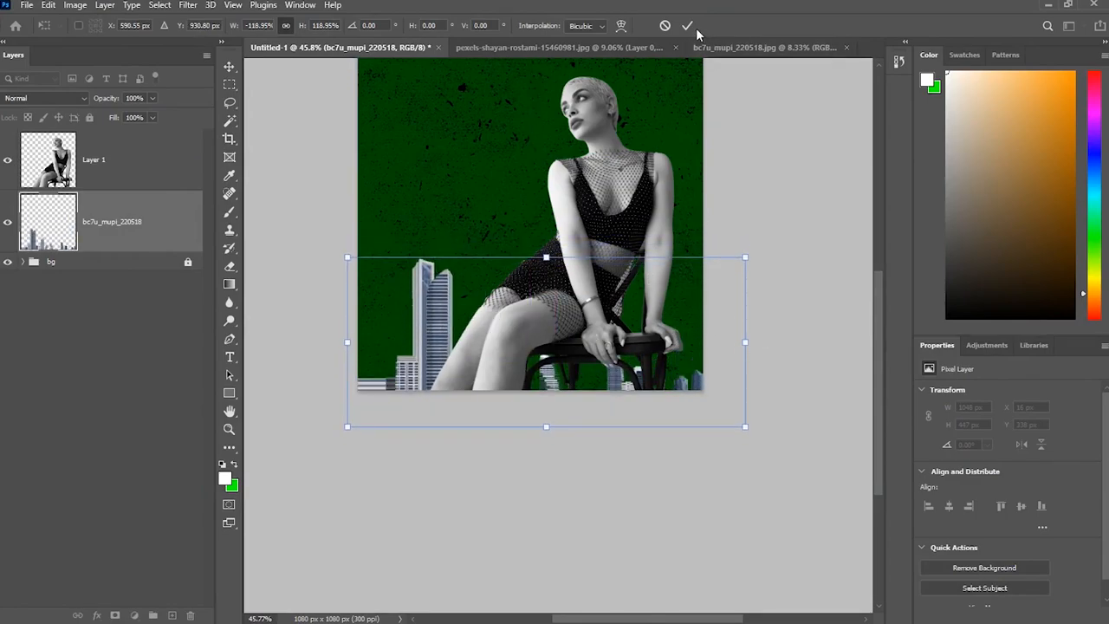
left_click(687, 26)
Step: Fine-tune the skyline's position along the lower edge of the canvas and lock its layer
key("ctrl+0")
scroll(630, 279, "down", 2)
left_click_drag(467, 440, 440, 433)
mouse_move(700, 294)
left_mouse_down()
mouse_move(699, 285)
mouse_move(699, 295)
left_mouse_up()
left_click(90, 117)
left_click(528, 266)
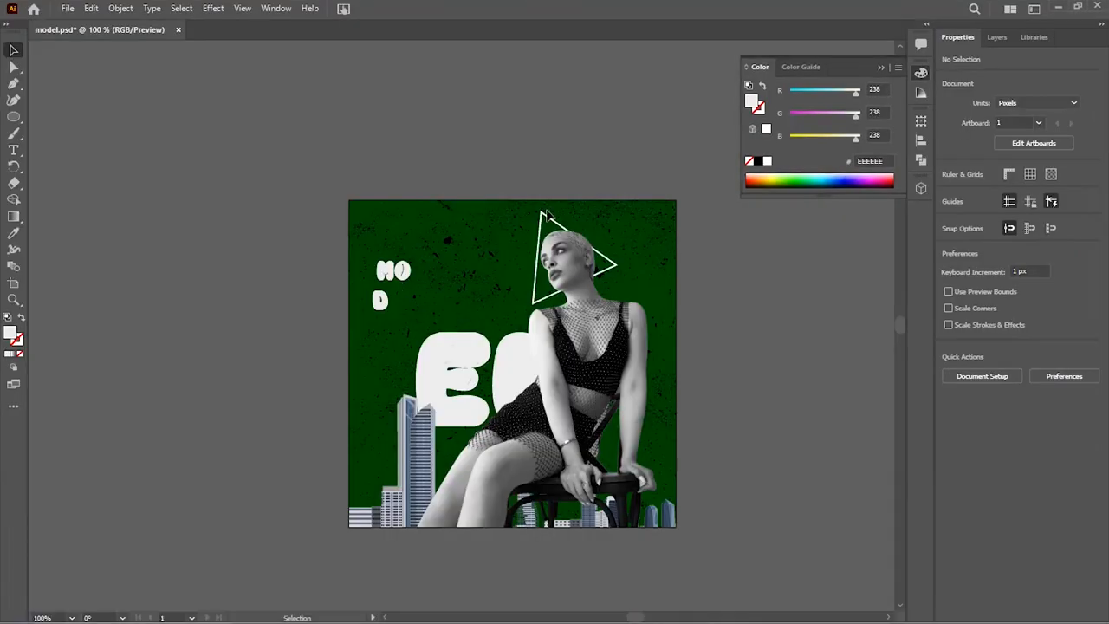
Step: Copy the white triangle outline from Illustrator, switch to Photoshop and paste it as a smart object framing the model's head
left_click_drag(614, 375, 534, 201)
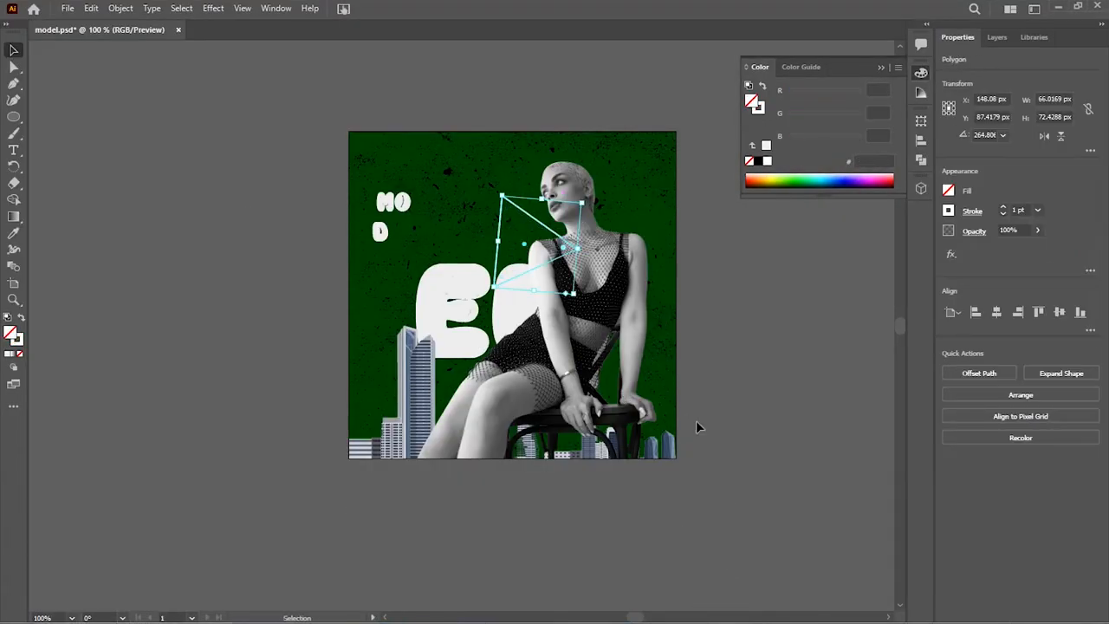
key("super+Tab")
left_click(156, 334)
key("ctrl+v")
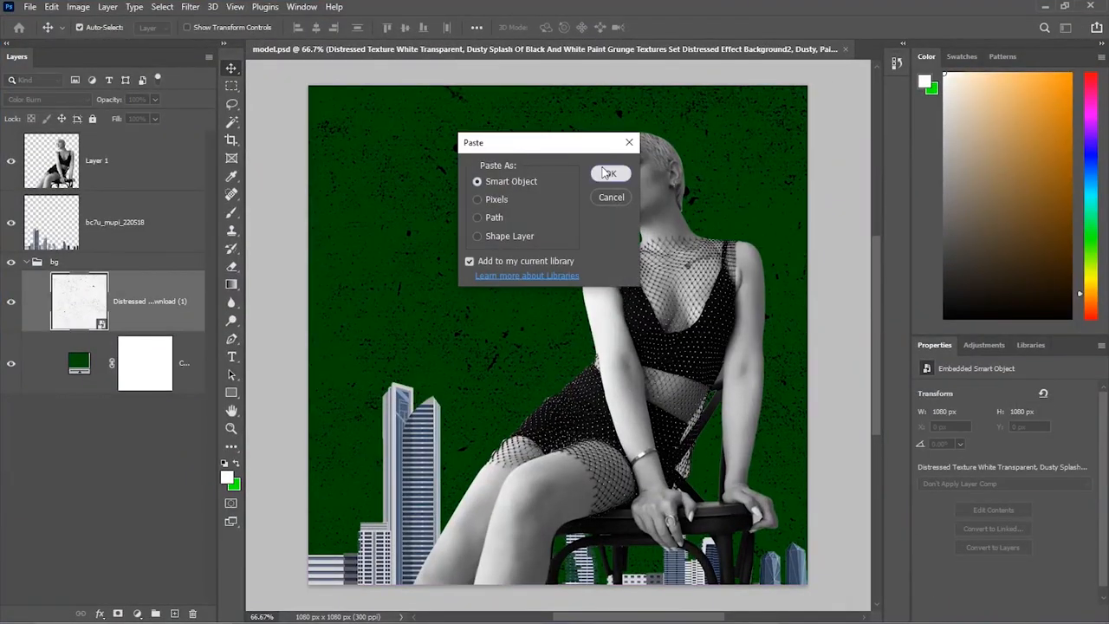
left_click(609, 174)
left_click_drag(563, 299, 662, 147)
left_click(689, 28)
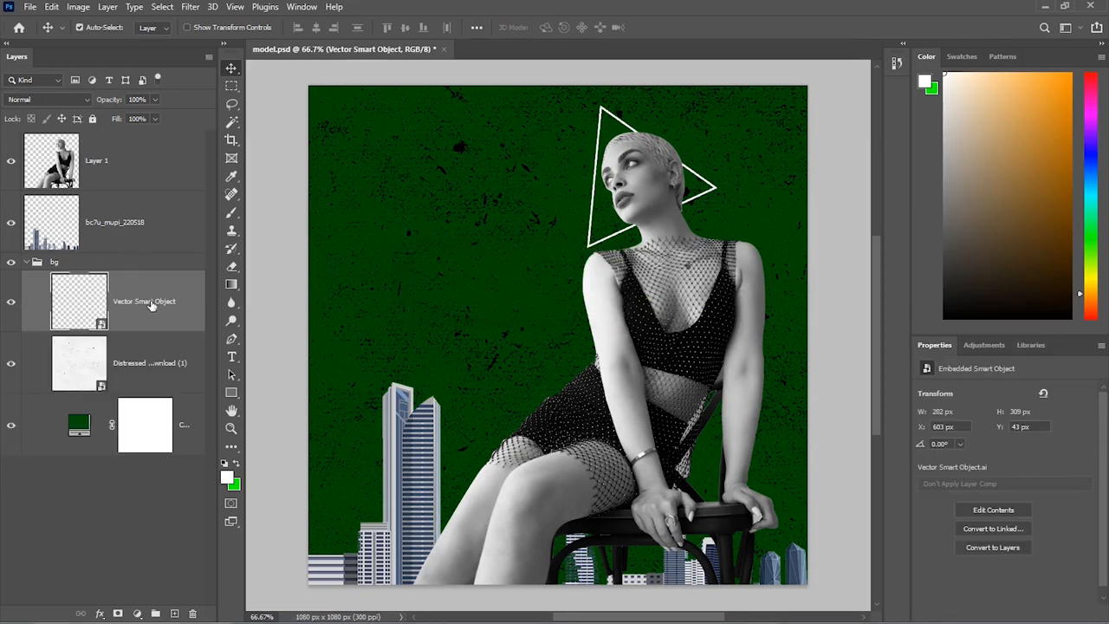
Step: Rename the pasted vector layer "triangle" and add a layer mask to it
left_click(135, 512)
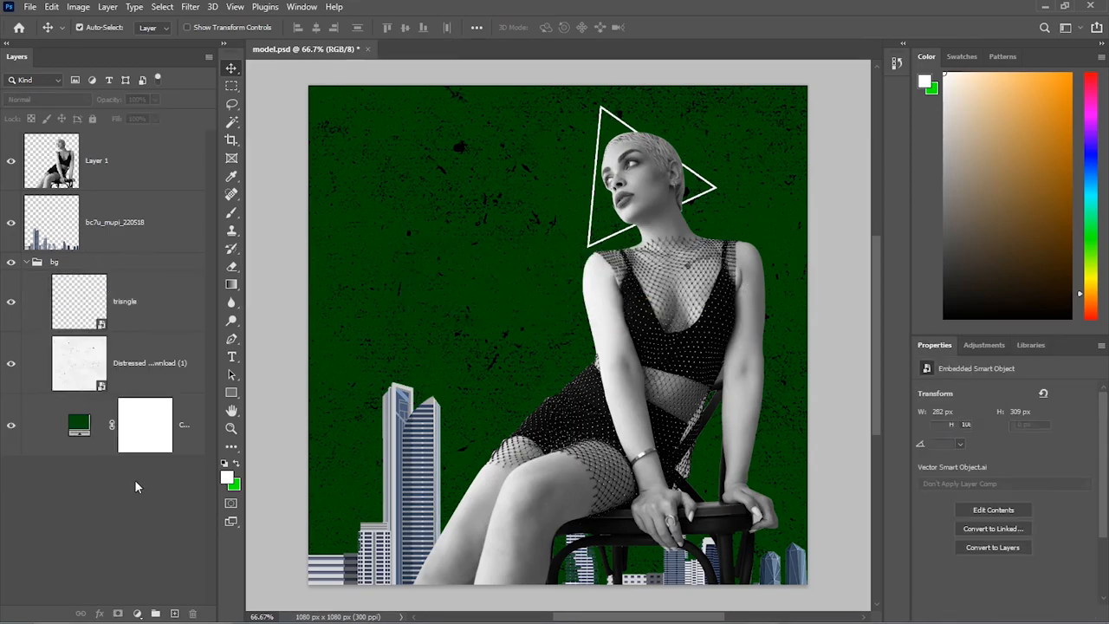
left_click(134, 305)
left_click(118, 614)
left_click_drag(657, 129, 535, 224)
scroll(535, 223, "up", 5)
key("b")
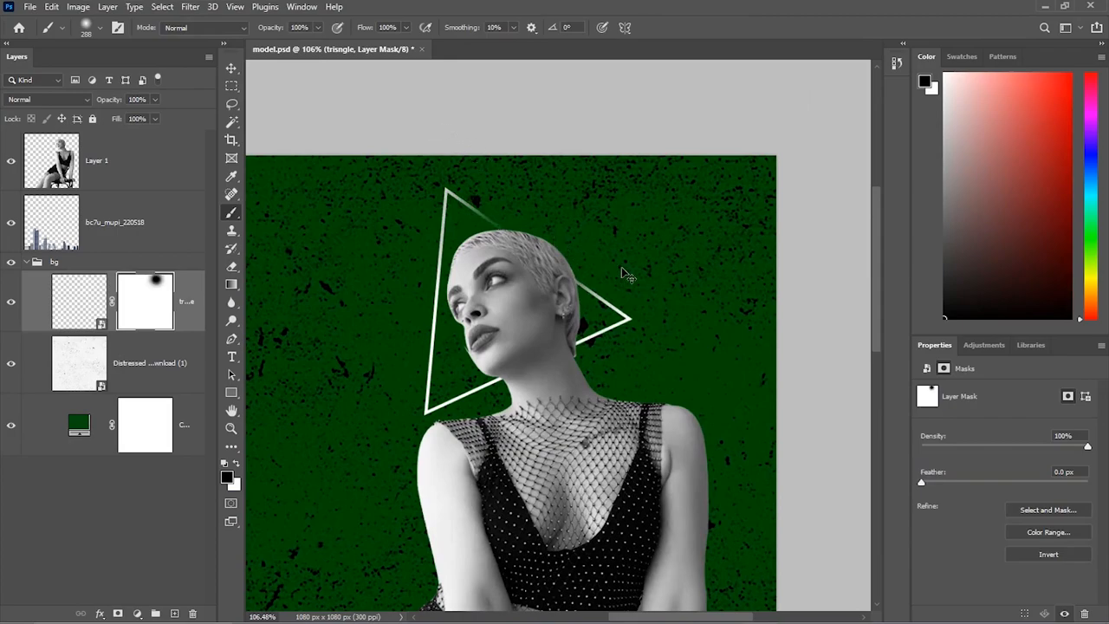
Step: Bring the triangle layer to the front of the stack and mask out its segment crossing the model's neck with a soft brush
left_click(230, 69)
key("ctrl+shift+bracketright")
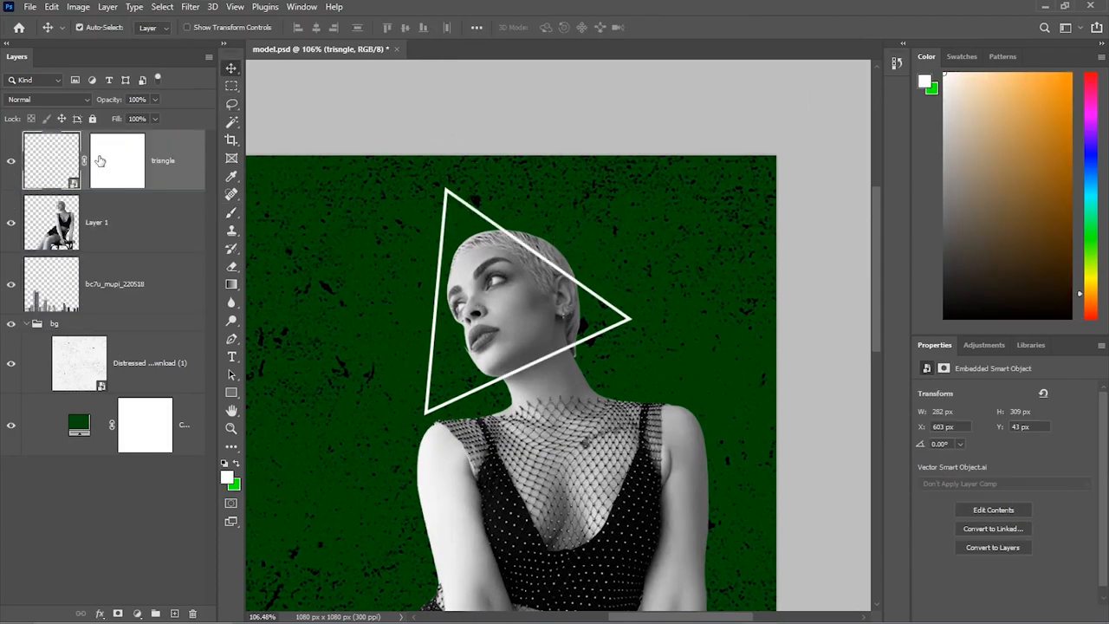
left_click(102, 161)
key("b")
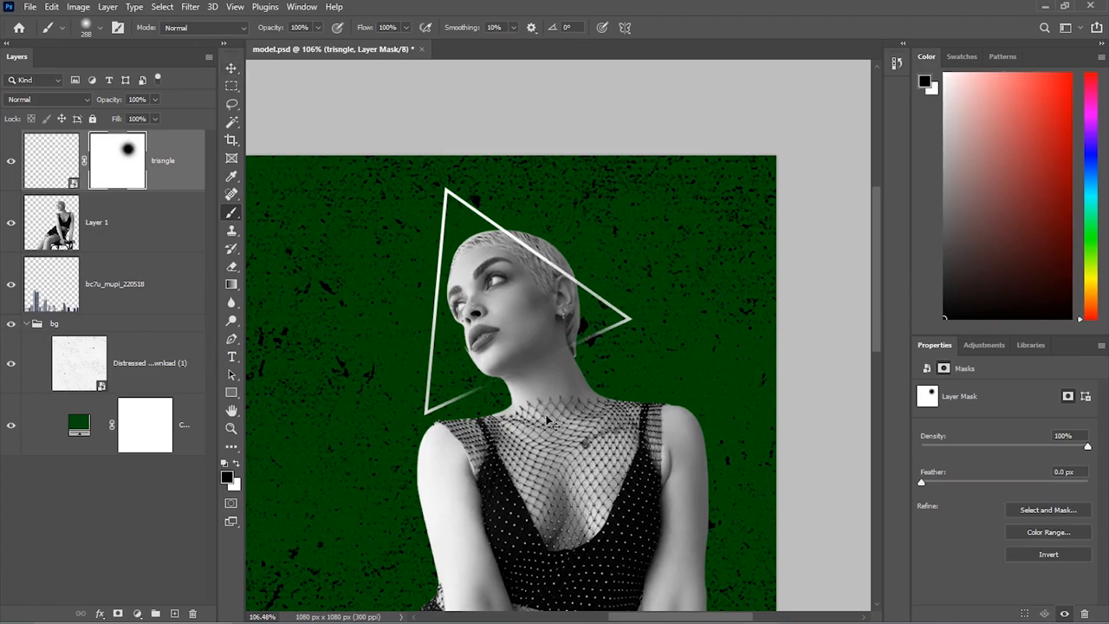
left_click_drag(539, 366, 444, 404)
left_click_drag(537, 364, 520, 347)
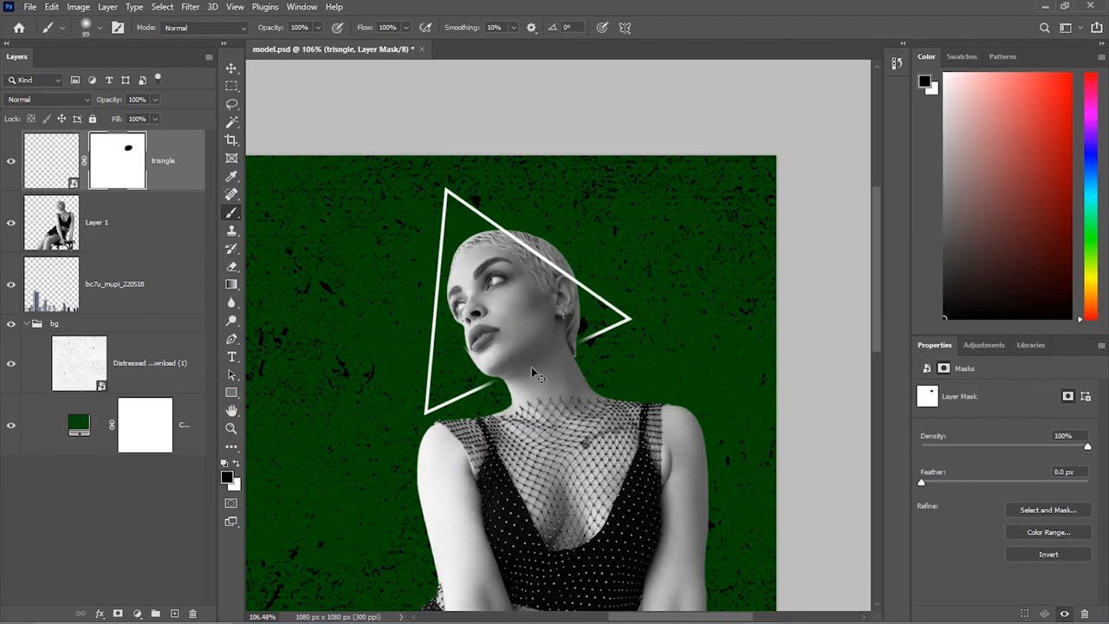
Step: Convert the masked triangle layer to a smart object and lock it
key("v")
right_click(198, 160)
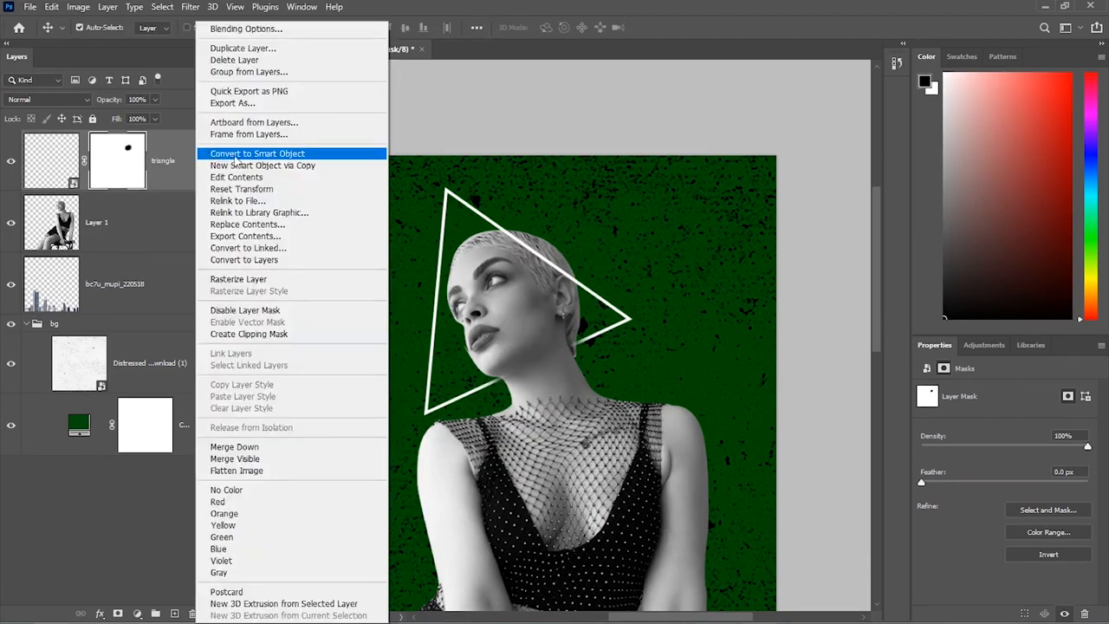
left_click(260, 148)
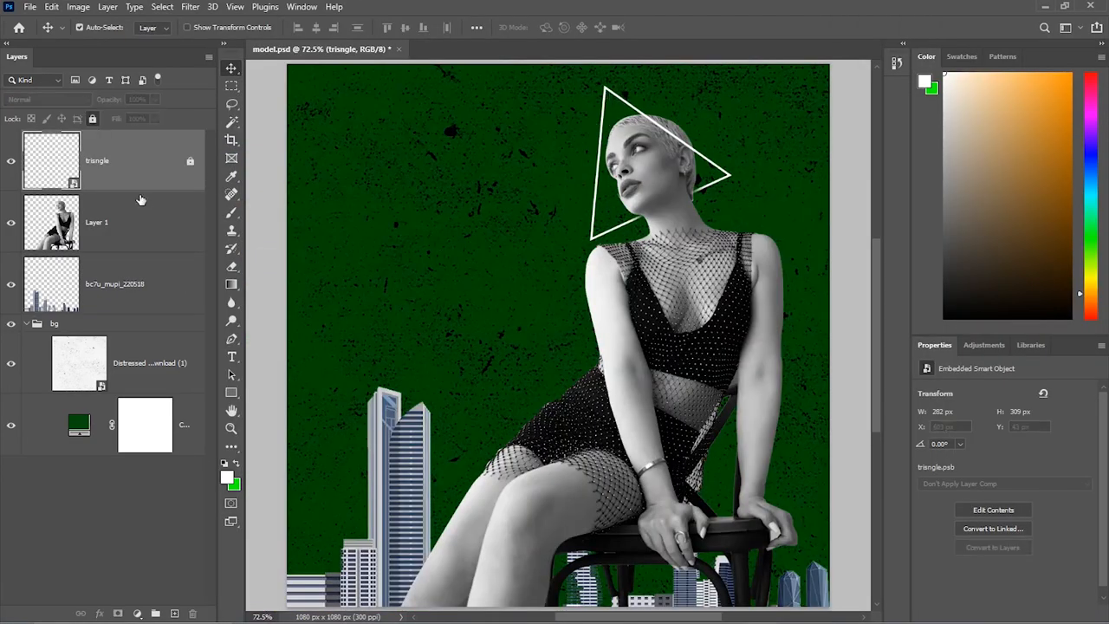
Step: Start a text layer in the canvas's upper-left area with placeholder text in the Giant Boss Regular font
key("t")
left_click(384, 153)
left_click(186, 26)
type("gia")
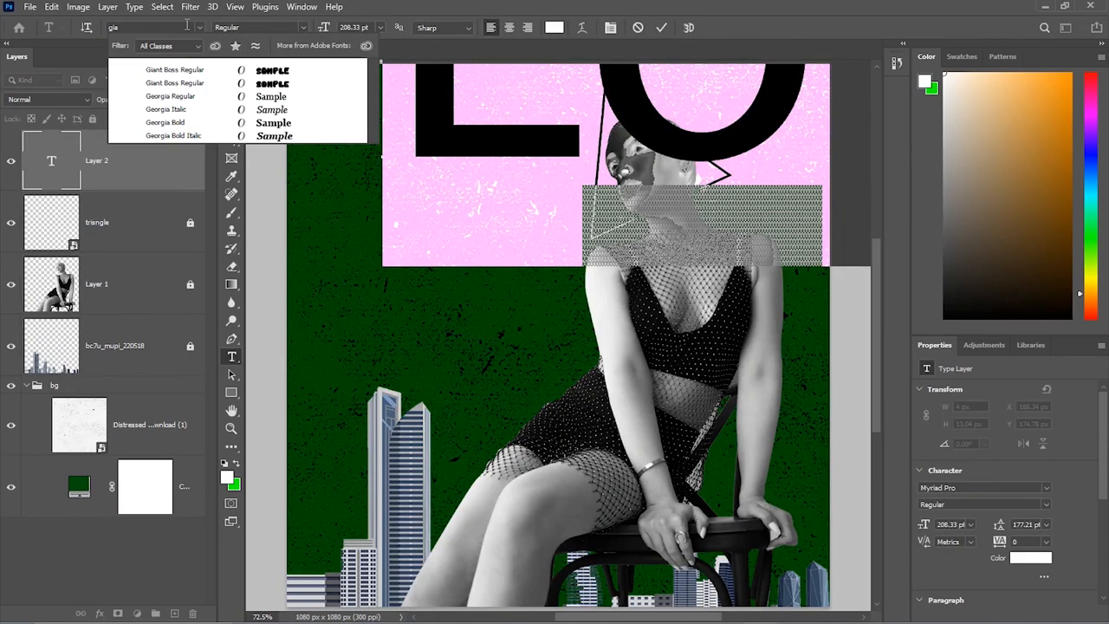
left_click(175, 70)
Step: Scale the placeholder text down to 78.22 pt and place it across the middle of the canvas
left_click(231, 68)
key("ctrl+t")
left_click_drag(624, 87, 569, 222)
left_click_drag(320, 428, 381, 354)
left_click_drag(537, 216, 511, 317)
left_click_drag(356, 121, 598, 174)
left_click_drag(322, 73, 696, 137)
left_click_drag(740, 270, 395, 263)
left_click_drag(348, 130, 629, 178)
left_click_drag(641, 269, 326, 283)
left_click_drag(313, 193, 657, 247)
left_click_drag(715, 302, 345, 286)
key("Return")
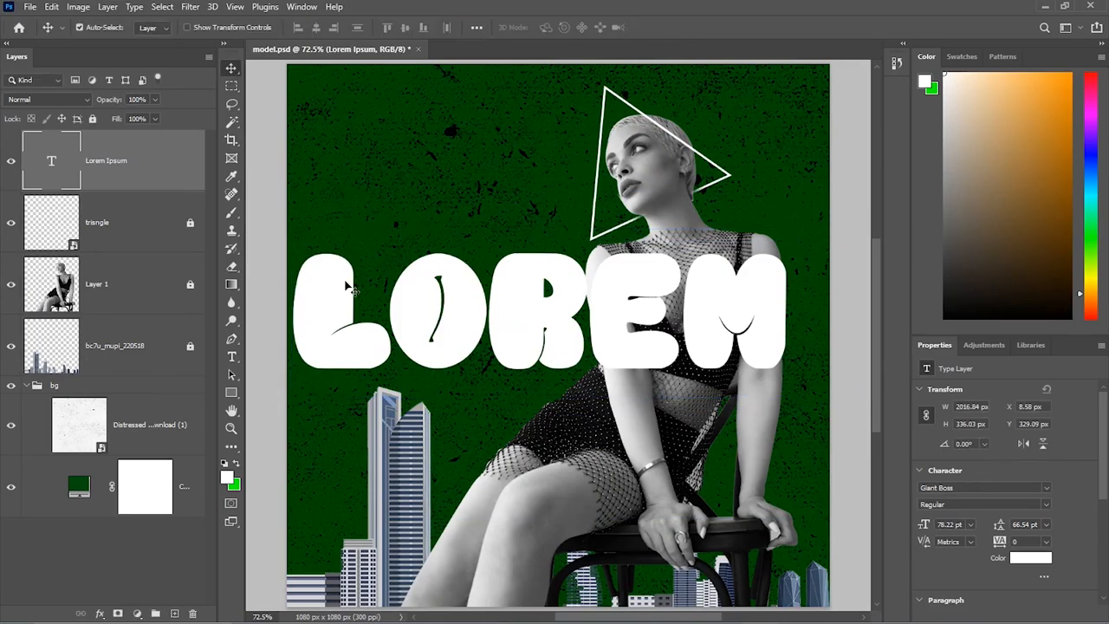
Step: Replace the placeholder text with "Mo" and create a second text "el" to its lower right
double_click(347, 286)
type("Mo")
key("Escape")
left_click_drag(432, 332, 751, 449)
double_click(584, 422)
type("el")
key("Escape")
Step: Duplicate the "el" layer and turn the copy into an outline with 0% fill and a 7 px white outside stroke
key("super")
key("super")
key("ctrl+j")
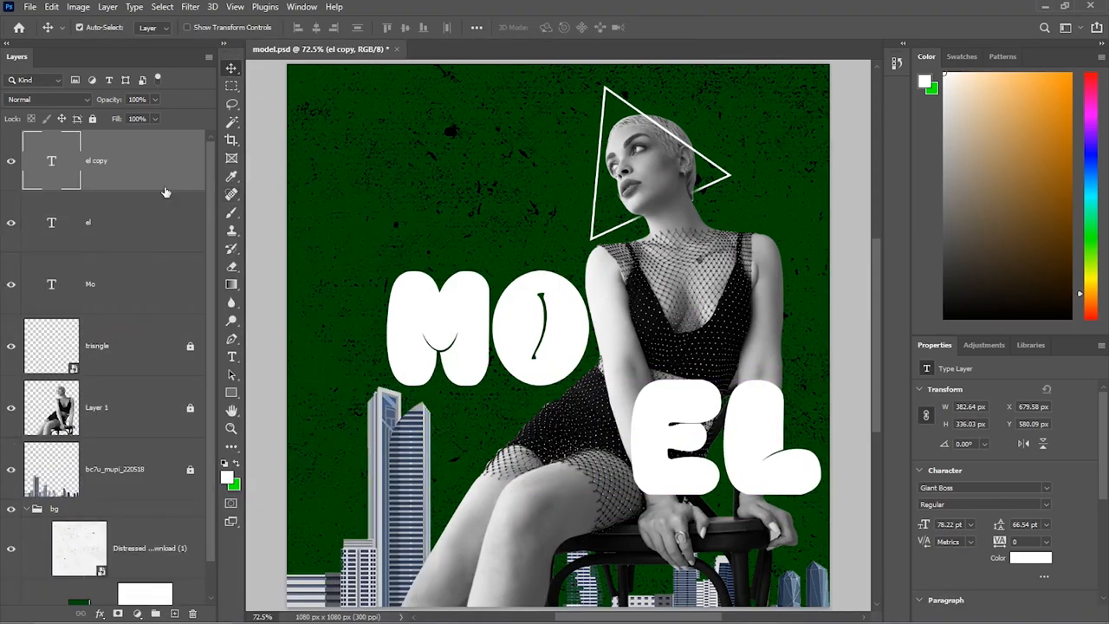
double_click(62, 173)
left_click_drag(619, 404, 567, 400)
left_click(340, 412)
left_click(488, 485)
left_click(997, 332)
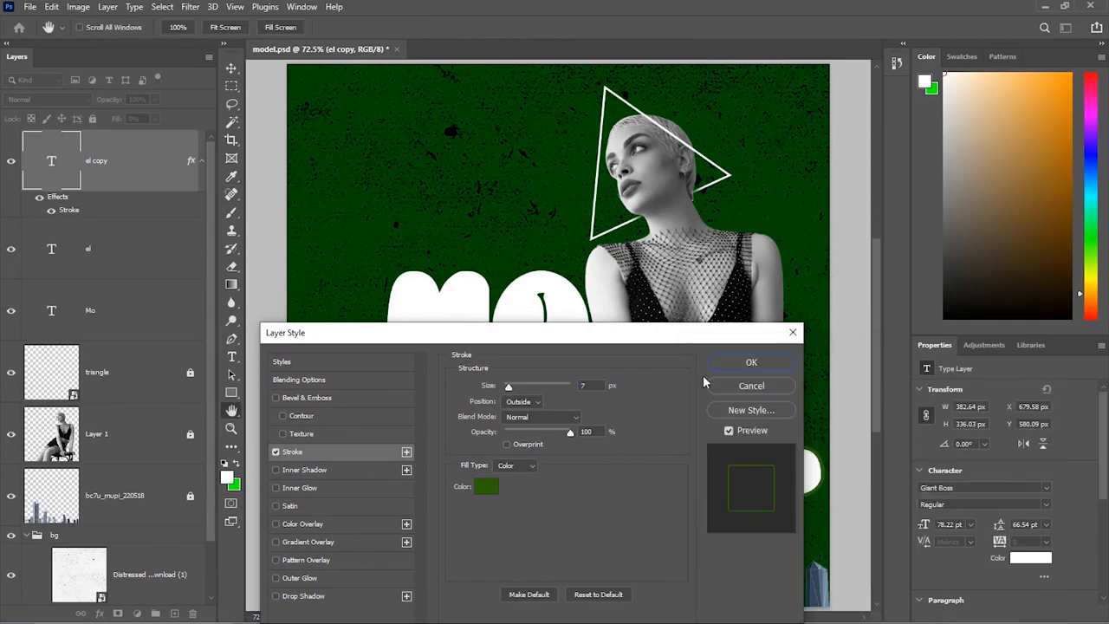
left_click(799, 322)
Step: Link the two "el" layers and stack the outlined copy in front of the model and the filled one behind her
right_click(142, 243)
left_click(173, 186)
left_click_drag(127, 241, 139, 325)
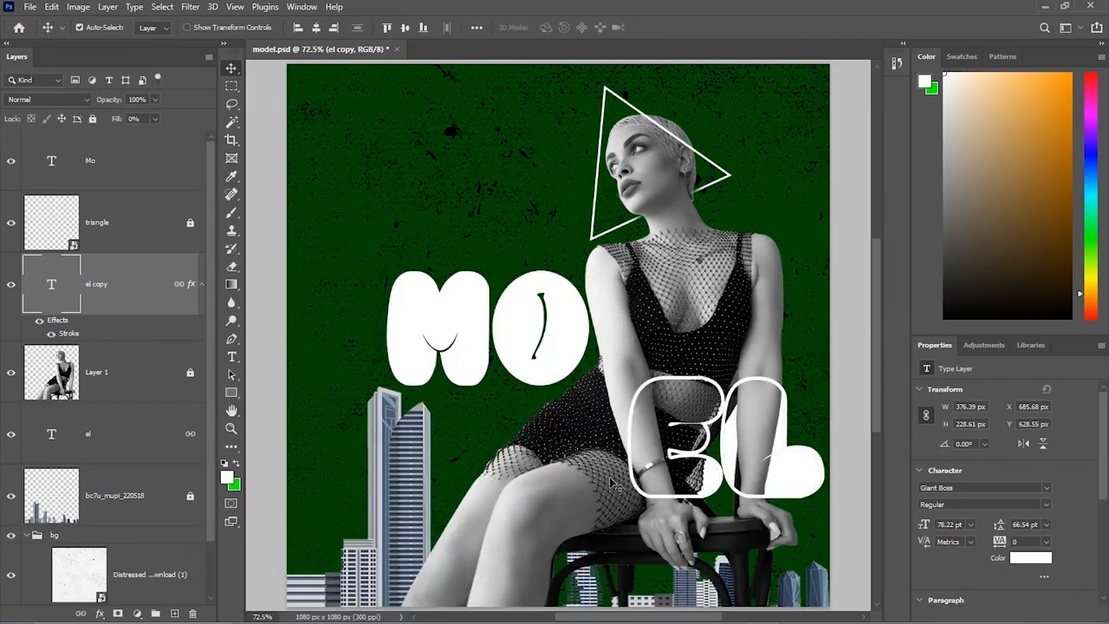
Step: Add a text layer "D" in SF Pro Black
scroll(327, 329, "down", 2)
key("t")
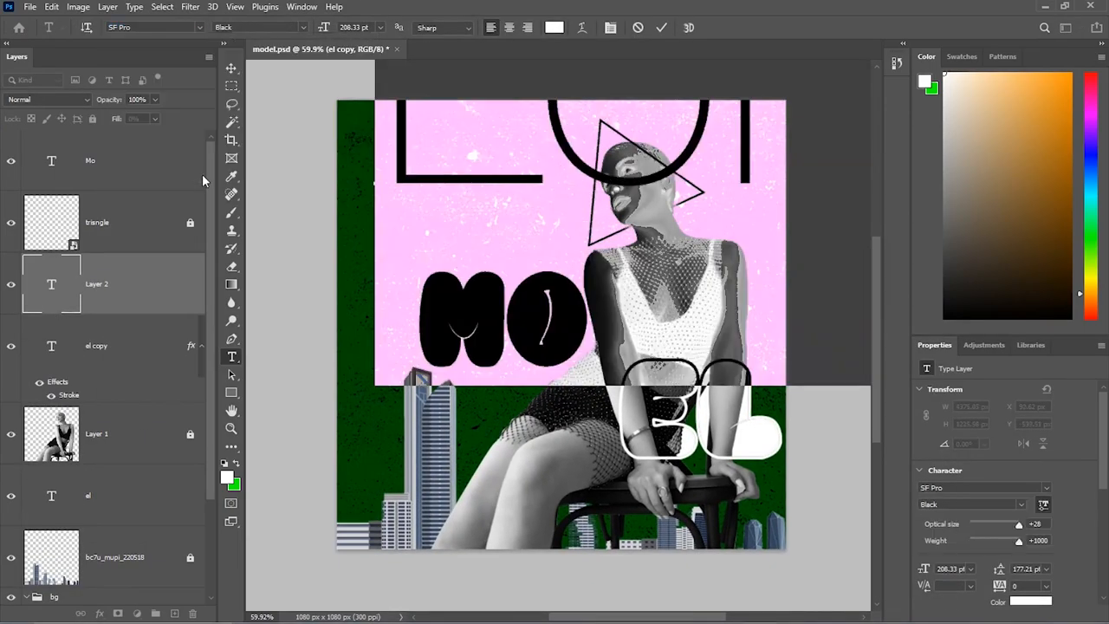
left_click(375, 183)
type("D")
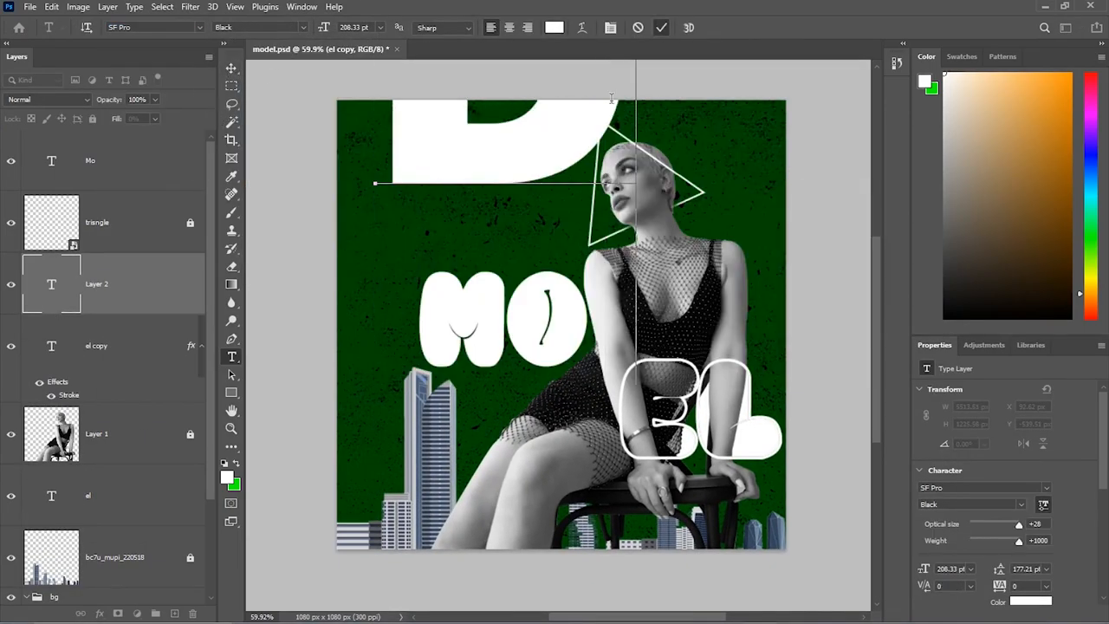
key("ctrl+Return")
Step: Scale the "D" down and fit it upright between the "MO" and "EL" lettering
key("ctrl+t")
left_click_drag(502, 362, 500, 542)
left_click_drag(504, 65, 504, 267)
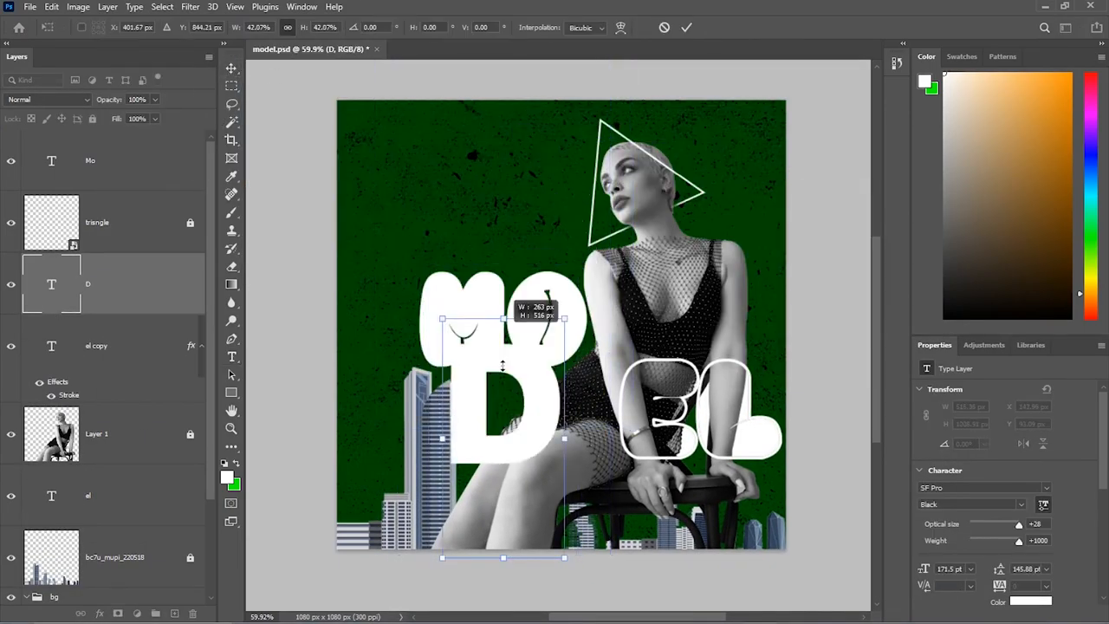
left_click_drag(503, 437, 679, 315)
left_click_drag(763, 279, 775, 399)
left_click_drag(703, 329, 573, 384)
left_click_drag(436, 314, 443, 309)
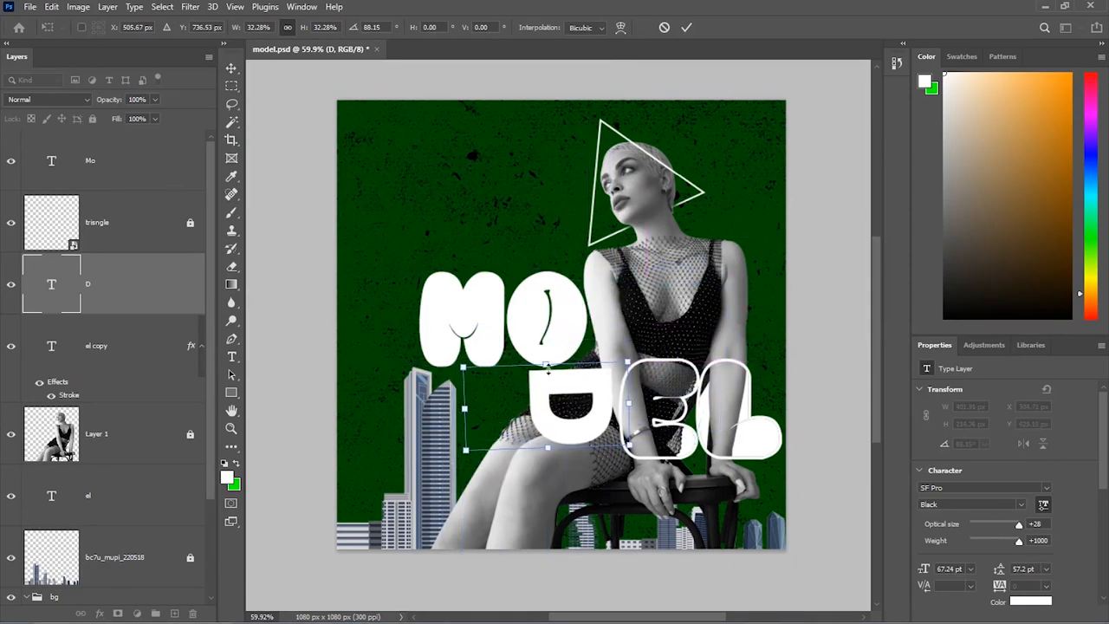
left_click_drag(467, 366, 555, 408)
left_click_drag(611, 418, 596, 376)
left_click_drag(529, 362, 554, 433)
left_click_drag(595, 346, 589, 360)
left_click_drag(575, 388, 588, 387)
key("Return")
left_click(252, 129)
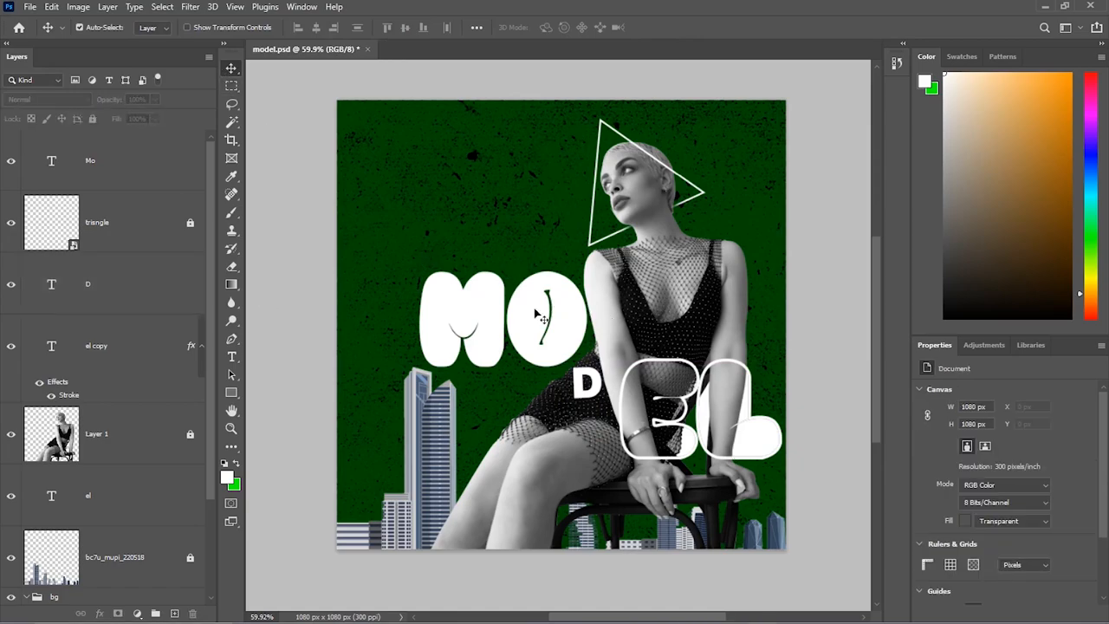
Step: Duplicate the "Mo" text as a smaller "F" and place copies of it at the triangle's three corners
left_click_drag(462, 306, 450, 190, "alt")
double_click(52, 161)
type("F")
left_click_drag(443, 243, 722, 194)
key("Return")
left_click_drag(565, 237, 567, 236)
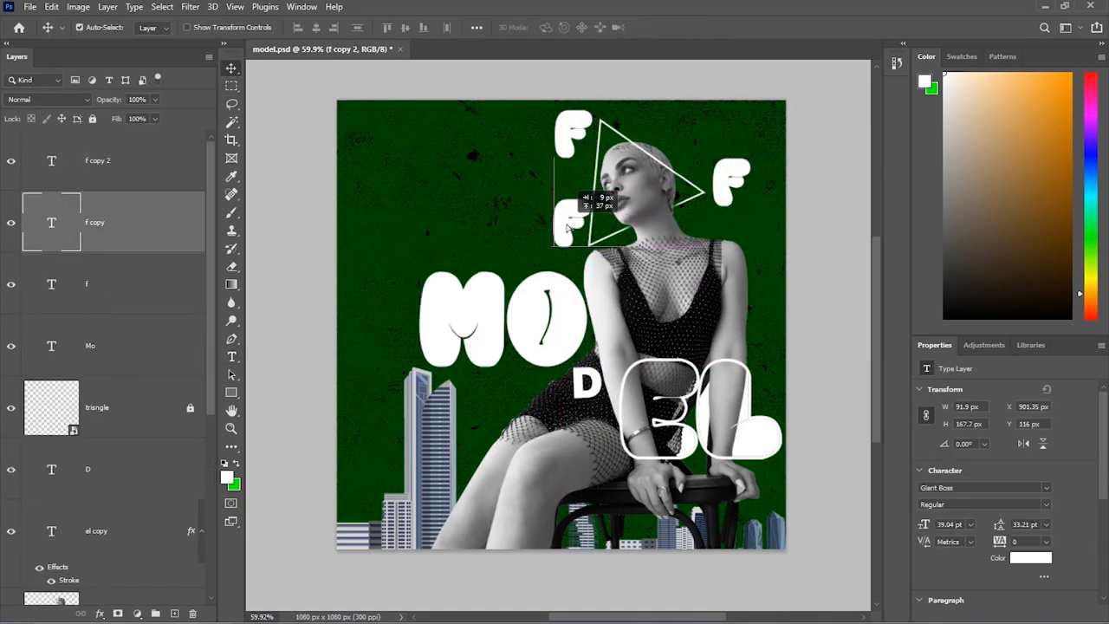
left_click(566, 138)
Step: Copy the "D" text beside the upper "F" and change the copy to "it"
left_click_drag(599, 386, 569, 196)
left_click(506, 224)
left_click(491, 223)
double_click(491, 224)
type("it")
left_click(231, 69)
Step: Scale the "it" text down and fit it against the lower right of the upper "F"
key("ctrl+t")
left_click_drag(556, 219, 583, 165)
scroll(583, 165, "up", 3)
left_click_drag(602, 139, 578, 141)
scroll(596, 162, "up", 3)
key("Return")
Step: Move the "F" at the triangle's lower-left corner slightly outward and change it to "h"
left_click_drag(554, 333, 514, 325)
double_click(514, 326)
type("h")
left_click(231, 68)
left_click_drag(568, 145, 564, 222)
key("ctrl+z")
left_click(147, 169)
left_click(146, 196)
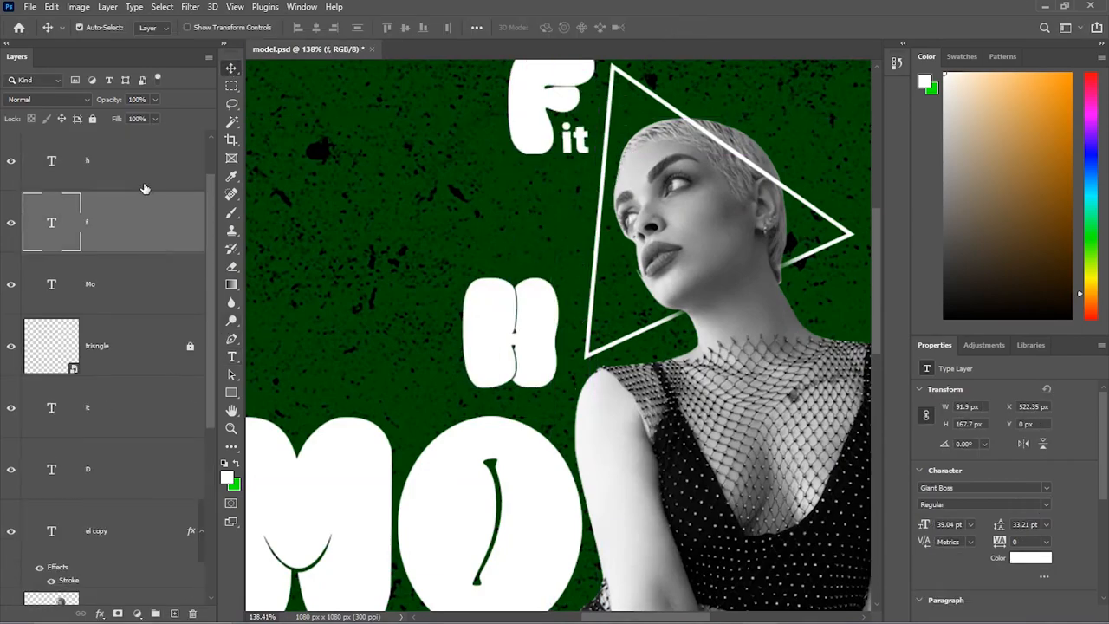
scroll(143, 208, "up", 1)
scroll(129, 248, "down", 2)
scroll(130, 248, "up", 2)
left_click_drag(579, 137, 589, 164)
key("ctrl+z")
scroll(131, 344, "down", 2)
left_click_drag(533, 134, 393, 211)
key("ctrl+z")
left_click(576, 152)
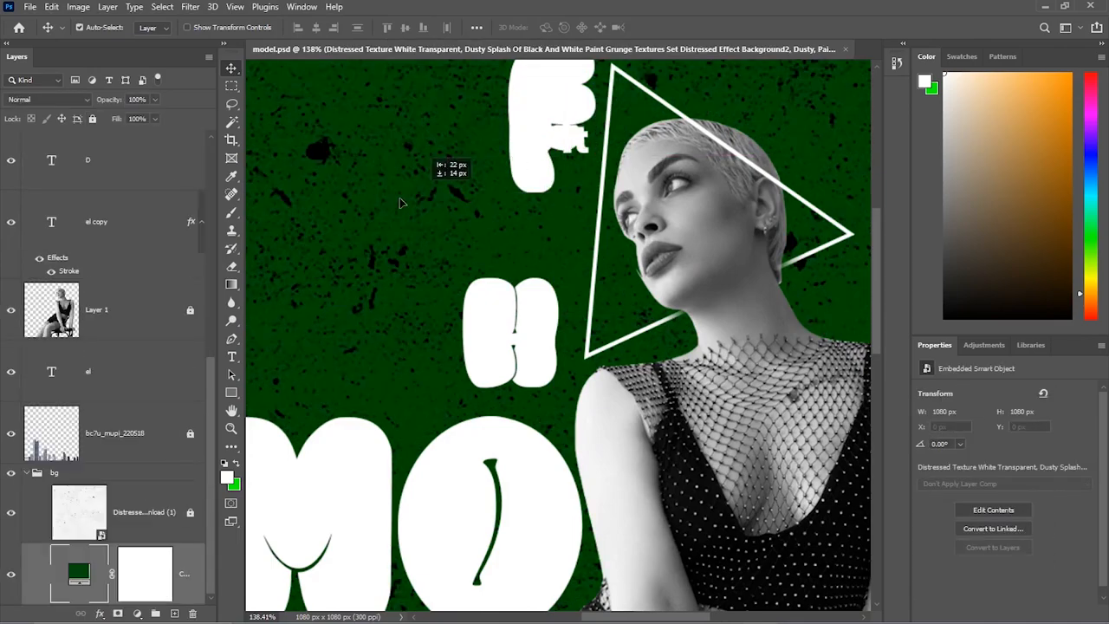
key("ctrl+z")
key("ctrl+z")
key("ctrl+shift+z")
scroll(151, 233, "down", 2)
Step: Duplicate the "it" layer, move the copy down beside the "H" and change its text to "ealthy"
left_click(151, 233)
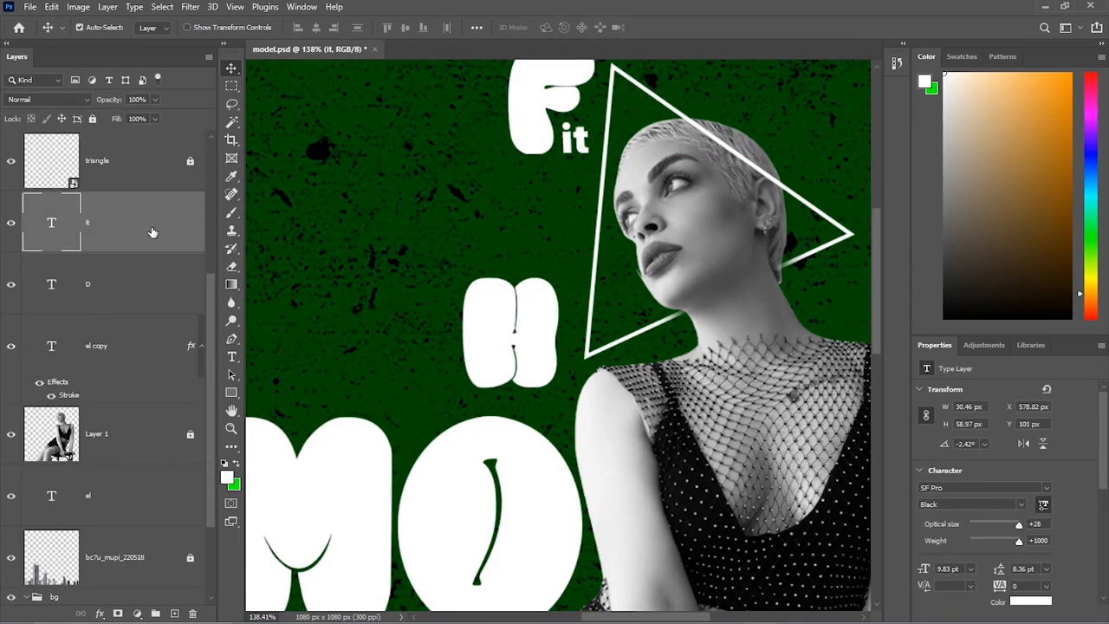
key("ctrl+j")
key("ctrl+t")
left_click_drag(581, 136, 553, 287)
key("Return")
double_click(52, 223)
left_click(231, 69)
Step: Scale the "ealthy" text down and arrange it with the "H" at the triangle's lower-left corner
key("ctrl+t")
left_click_drag(491, 265, 522, 282)
key("Return")
left_click_drag(493, 321, 456, 314)
left_click_drag(547, 297, 532, 365)
key("ctrl+t")
left_click_drag(598, 390, 579, 381)
left_click_drag(546, 366, 581, 352)
left_click(685, 27)
Step: Change the "F" at the triangle's right corner to "o"
left_click_drag(850, 201, 644, 319)
double_click(683, 318)
type("o")
left_click(231, 69)
left_click(381, 262)
key("ctrl+z")
key("ctrl+z")
Step: Duplicate the "ealthy" layer and move the copy next to the "O" at the triangle's right corner
scroll(126, 334, "down", 3)
left_click(127, 334)
key("ctrl+j")
left_click_drag(368, 255, 712, 393)
Step: Change the copied text to "rganic" and fit it against the lower right of the "O"
double_click(75, 373)
key("ctrl+t")
left_click_drag(752, 366, 779, 371)
left_click(685, 28)
double_click(706, 321)
type("o")
left_click(231, 68)
key("ctrl+0")
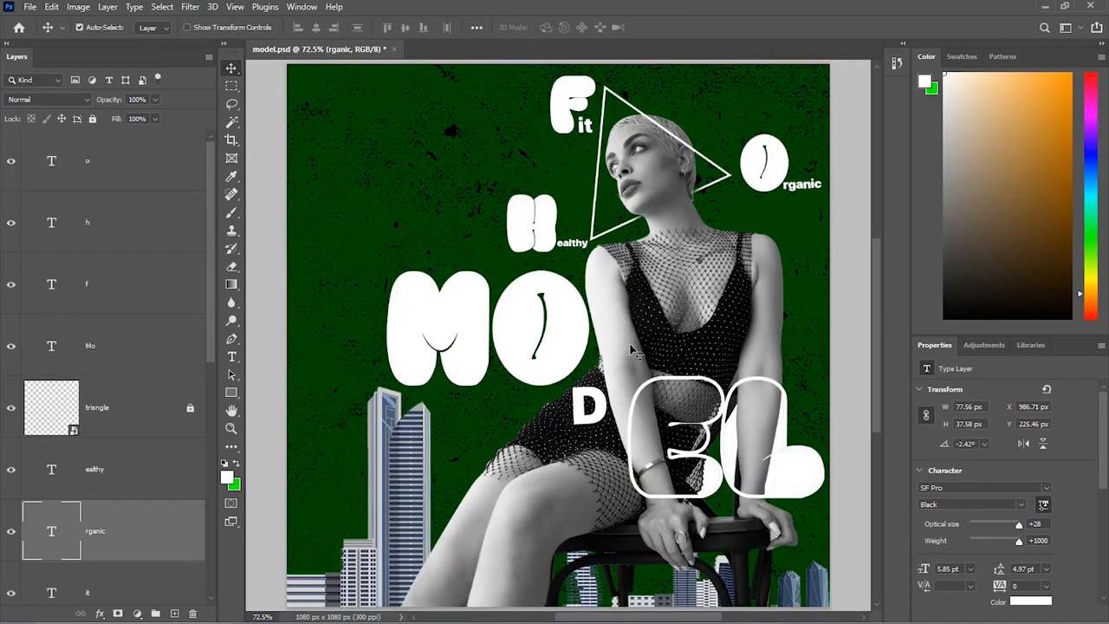
Step: Scale down the "F" and fit it with the resized "it" text beside the triangle's upper corner
scroll(572, 196, "up", 8)
left_click_drag(607, 141, 593, 497)
left_click(551, 347)
key("ctrl+t")
left_click_drag(604, 451, 568, 389)
left_click_drag(542, 313, 578, 299)
key("Return")
left_click_drag(593, 397, 613, 368)
key("ctrl+t")
left_click_drag(619, 396, 595, 344)
key("Return")
Step: Set the "H" at the triangle's lower-left corner to 25.15 pt, matching the "F"
left_click(563, 319)
left_click_drag(512, 555, 498, 334)
left_click(475, 419)
type("25")
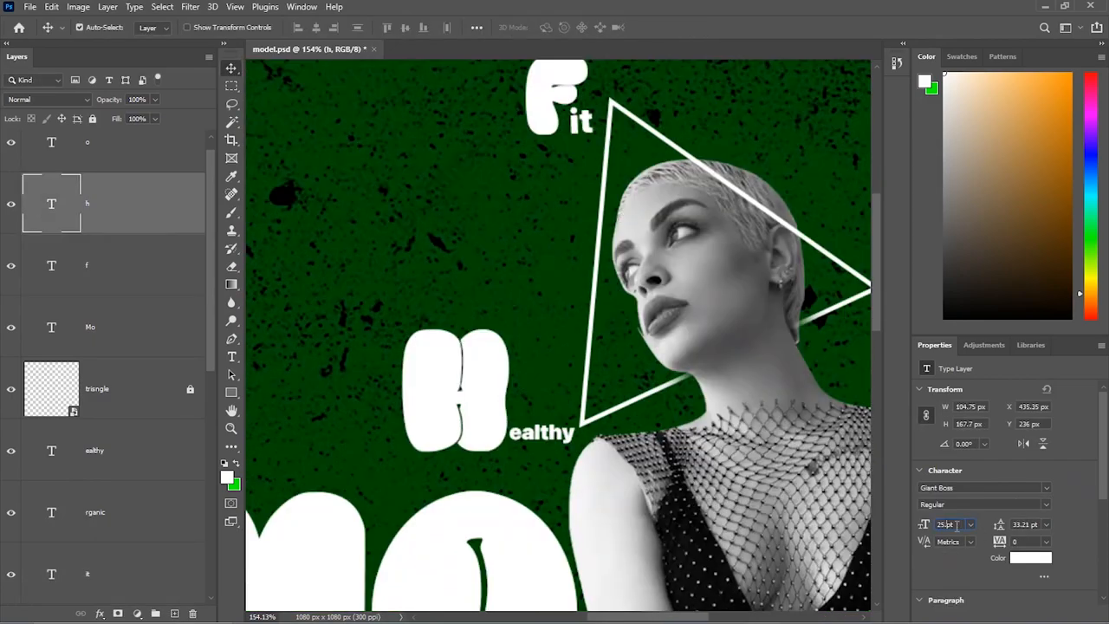
type(".15")
key("Return")
Step: Try a font size of 25.15 pt on the "ealthy" text
left_click(583, 119)
left_click(536, 433)
double_click(947, 568)
type("25.15")
key("Return")
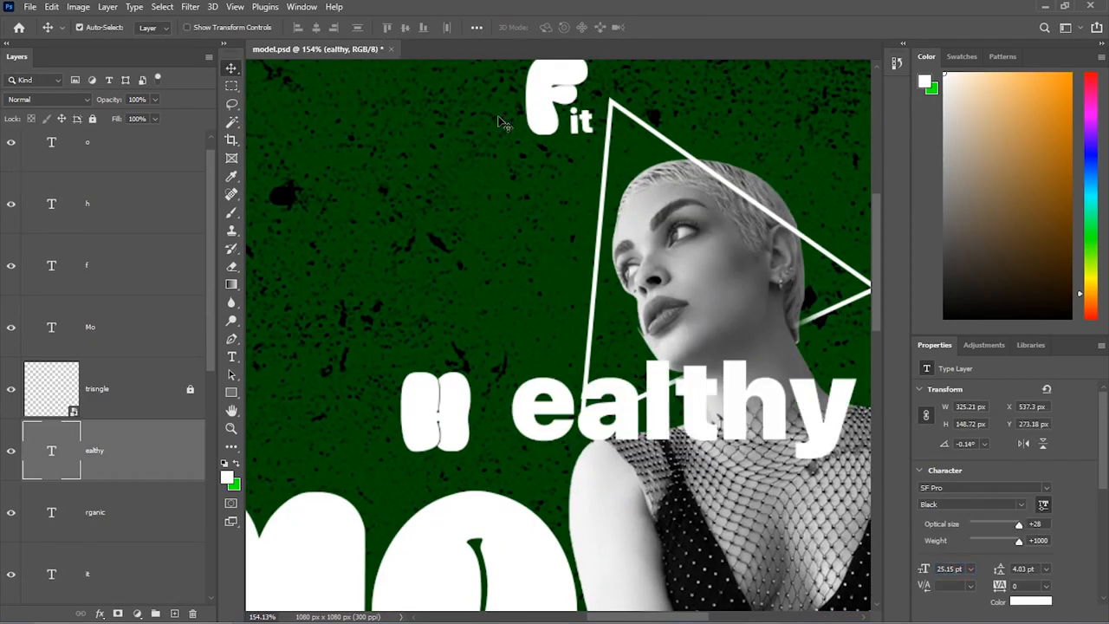
Step: Reduce the "ealthy" text to match the size of "it" and move it between the "H" and the triangle corner
left_click(166, 264)
scroll(139, 294, "down", 2)
left_click(12, 452)
left_click(12, 452)
left_click(86, 451)
left_click(626, 396)
double_click(950, 569)
type("7")
key("Return")
left_click_drag(555, 426, 568, 414)
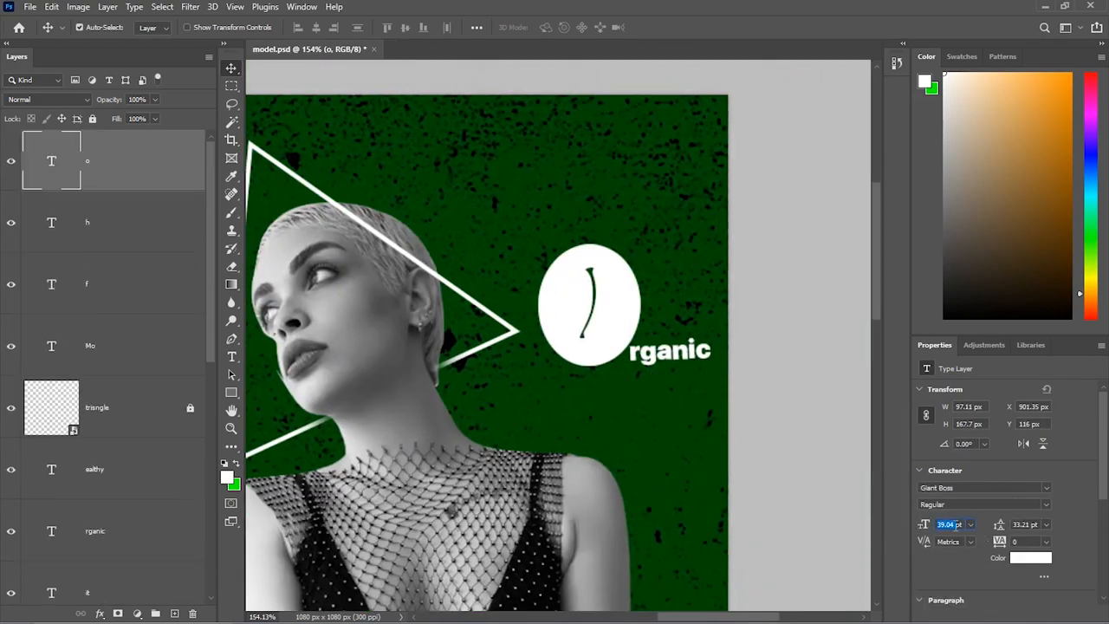
Step: Set the "O" to 25.15 pt and "rganic" to 7.56 pt, fitting them together at the triangle's right corner
left_click_drag(687, 402, 654, 348)
left_click(676, 364)
double_click(950, 569)
key("ctrl+0")
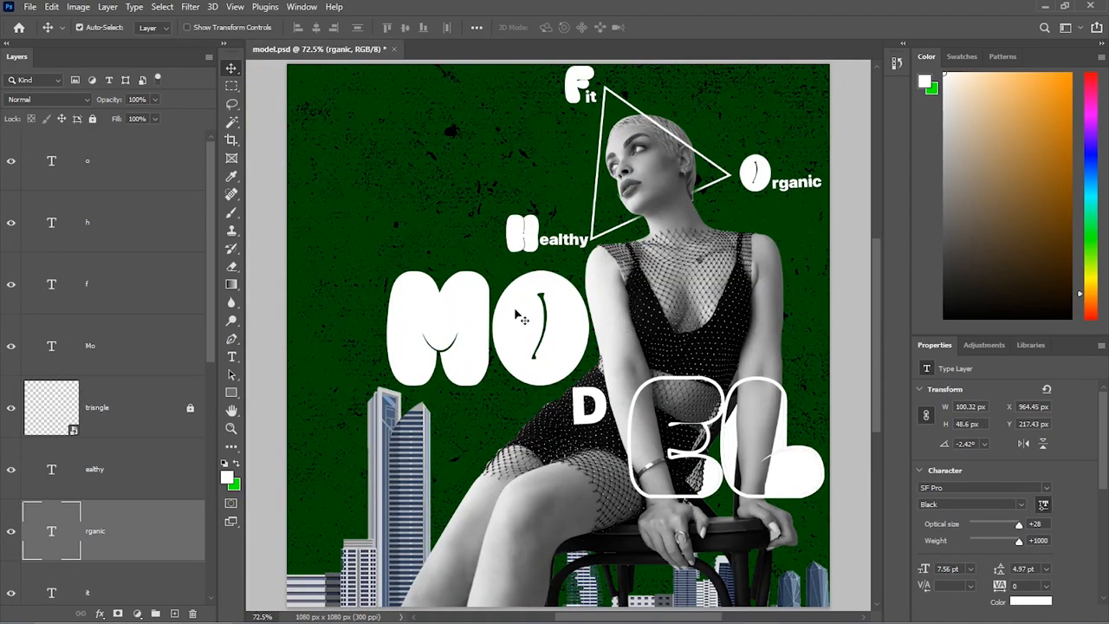
Step: Adjust the scale of the large "MO" lettering and shift it slightly down and to the left
left_click(520, 339)
key("ctrl+t")
left_click_drag(384, 246, 450, 299)
left_click_drag(551, 327, 549, 319)
left_click_drag(448, 292, 381, 234)
left_click_drag(532, 306, 529, 326)
key("Return")
Step: Add a lime-green Color Overlay to the "H" of "Healthy"
left_click(517, 240)
double_click(164, 230)
left_click(299, 479)
left_click_drag(520, 287, 517, 327)
left_click(595, 385)
mouse_move(890, 495)
left_mouse_down()
mouse_move(892, 484)
mouse_move(890, 515)
left_mouse_up()
left_click(864, 388)
left_click(1006, 376)
left_click(743, 350)
Step: Copy the lime-green Color Overlay from the "H" and paste it onto the other caption initials, including the "O"
right_click(161, 224)
left_click(203, 458)
left_click(121, 160)
right_click(195, 163)
left_click(243, 466)
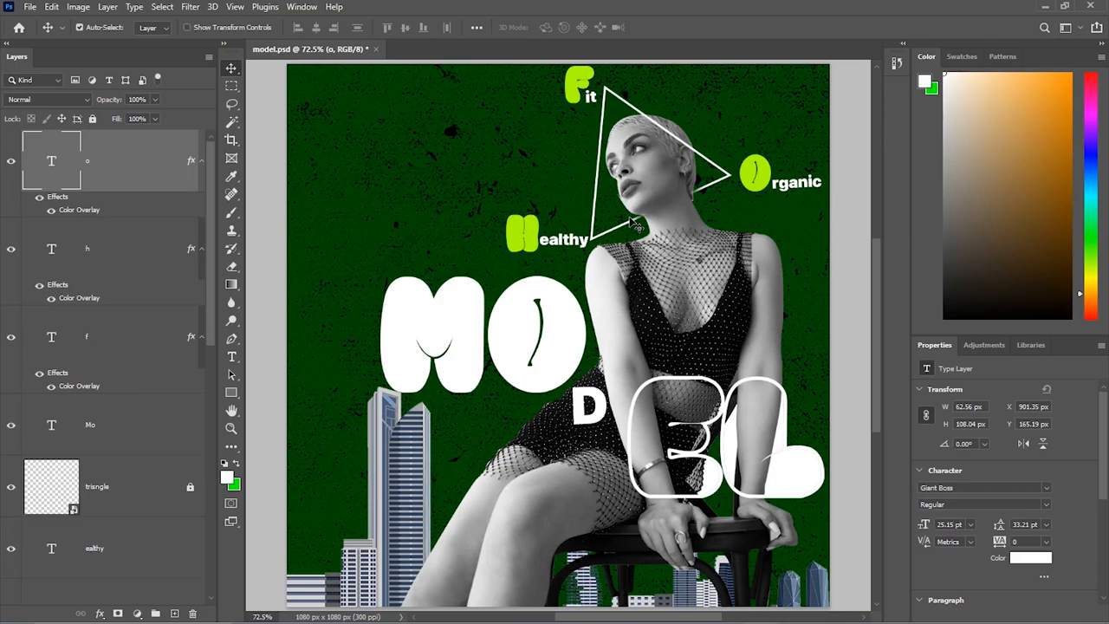
Step: Duplicate the model layer, Layer 1, keeping the original locked and the copy unlocked and selected
key("ctrl+minus")
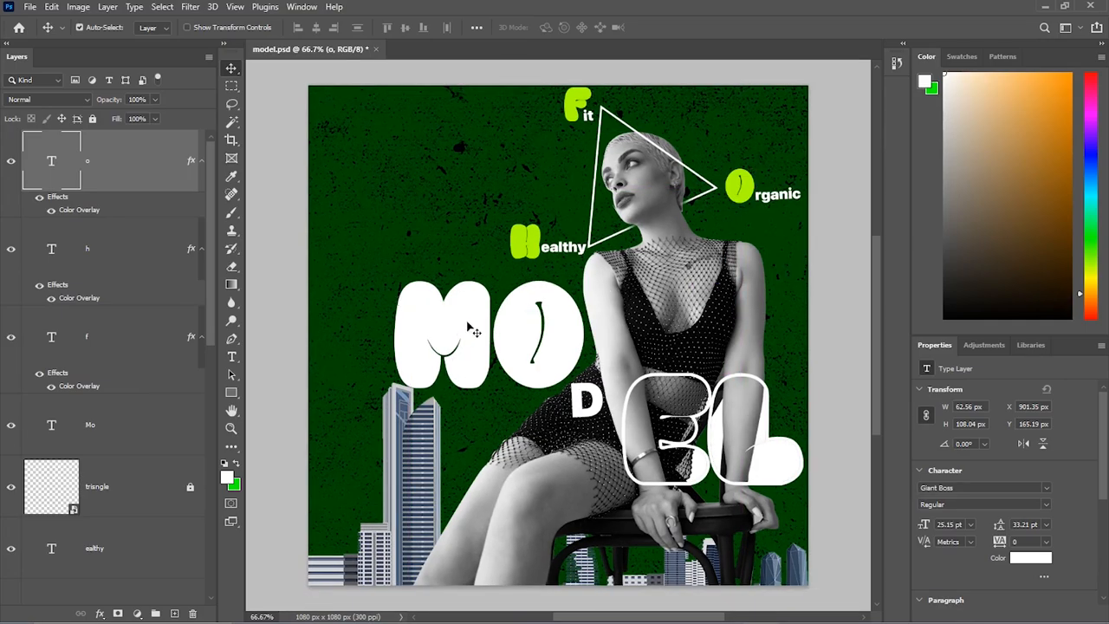
left_click_drag(586, 403, 586, 394)
scroll(634, 200, "up", 5)
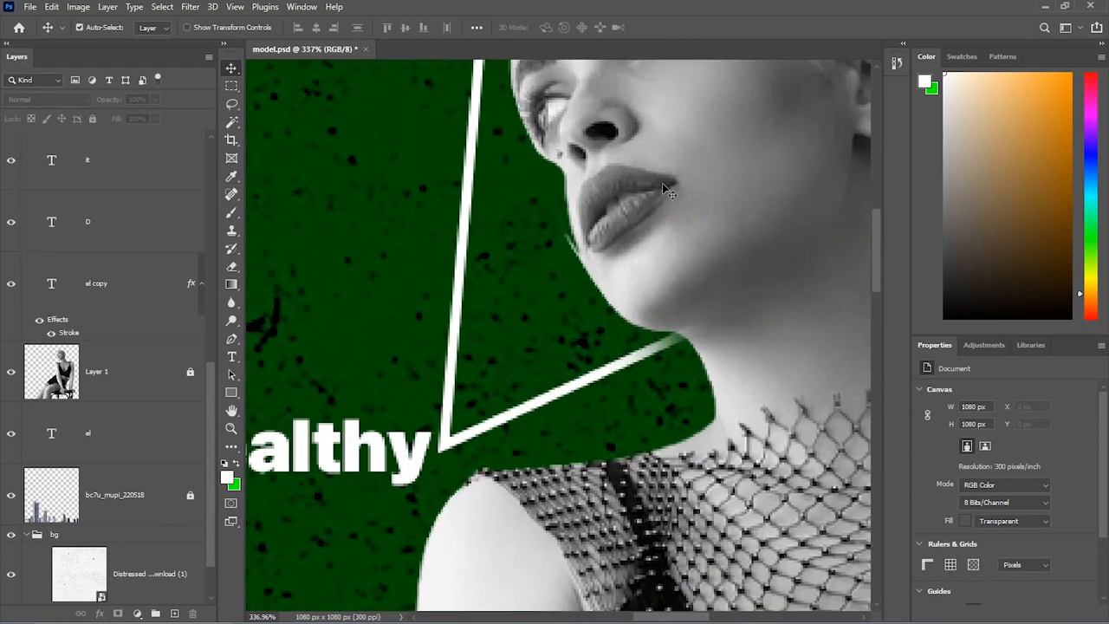
scroll(639, 184, "down", 5)
scroll(649, 211, "up", 3)
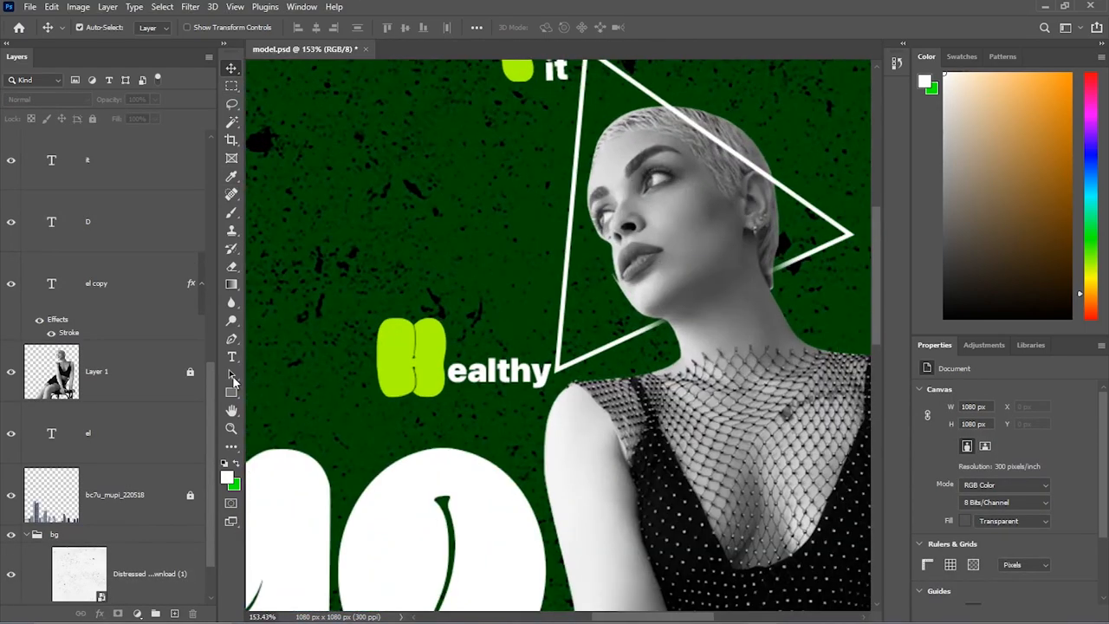
left_click(191, 372)
key("ctrl+j")
left_click(130, 433)
left_click(157, 373)
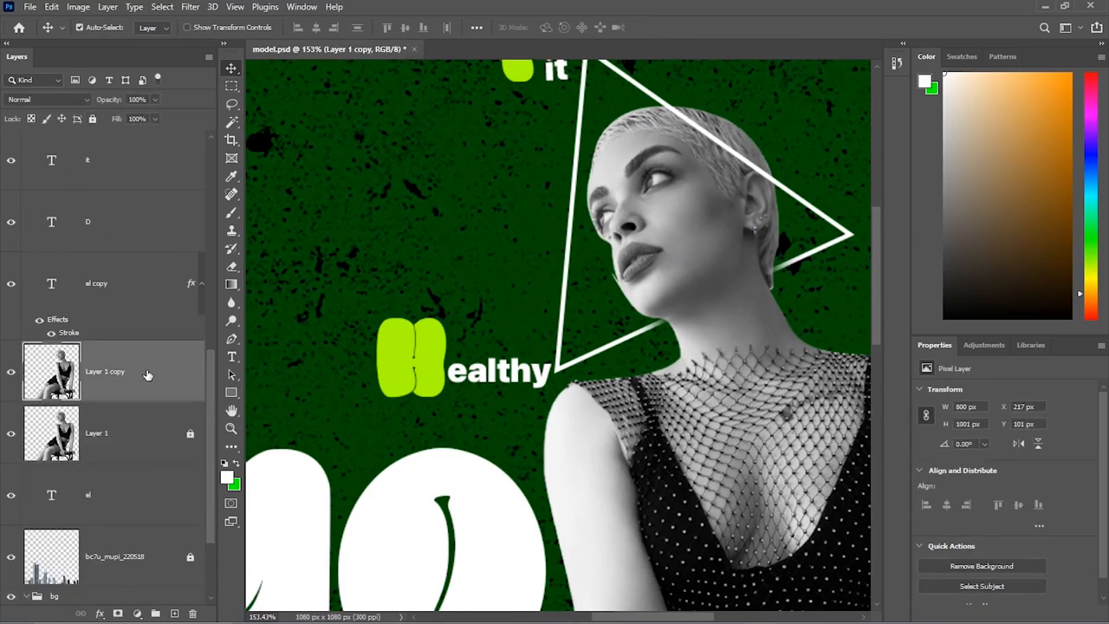
Step: Paint the model's lips red (#ff0000) on the copied layer with an 18 px soft brush at 1% flow
scroll(646, 263, "up", 6)
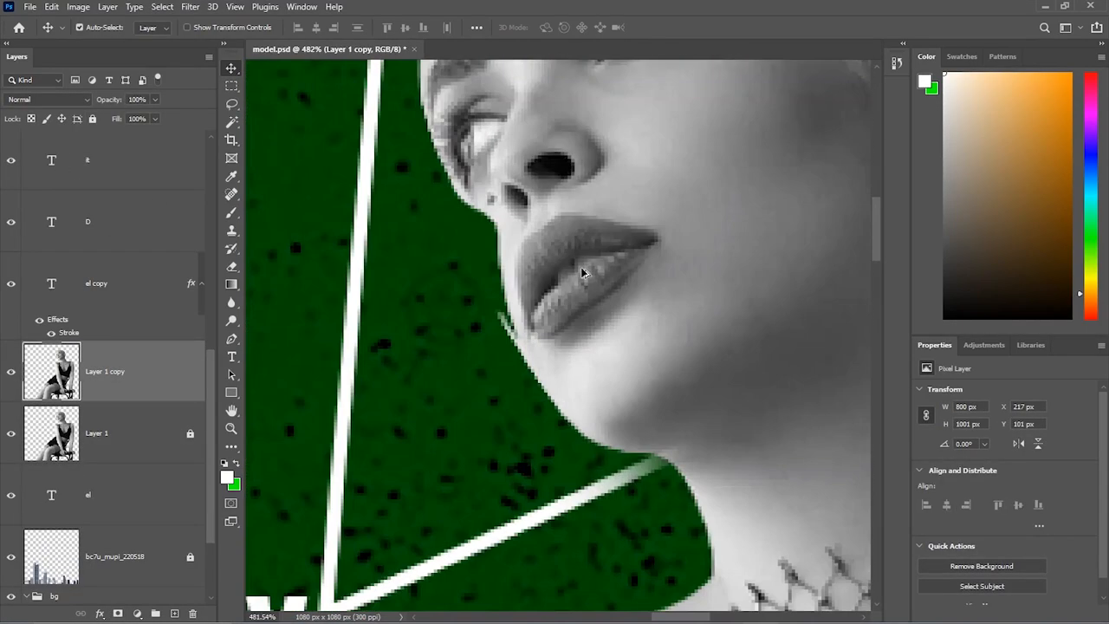
key("b")
mouse_move(508, 278)
left_mouse_down()
mouse_move(428, 309)
mouse_move(393, 302)
left_mouse_up()
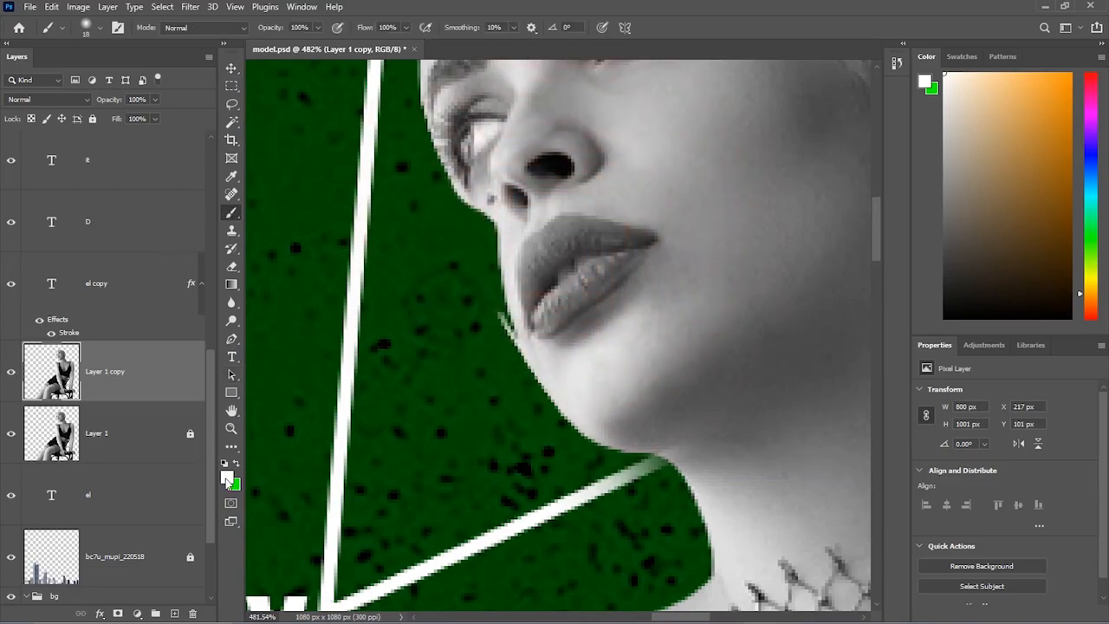
left_click(227, 477)
left_click(884, 392)
left_click(866, 384)
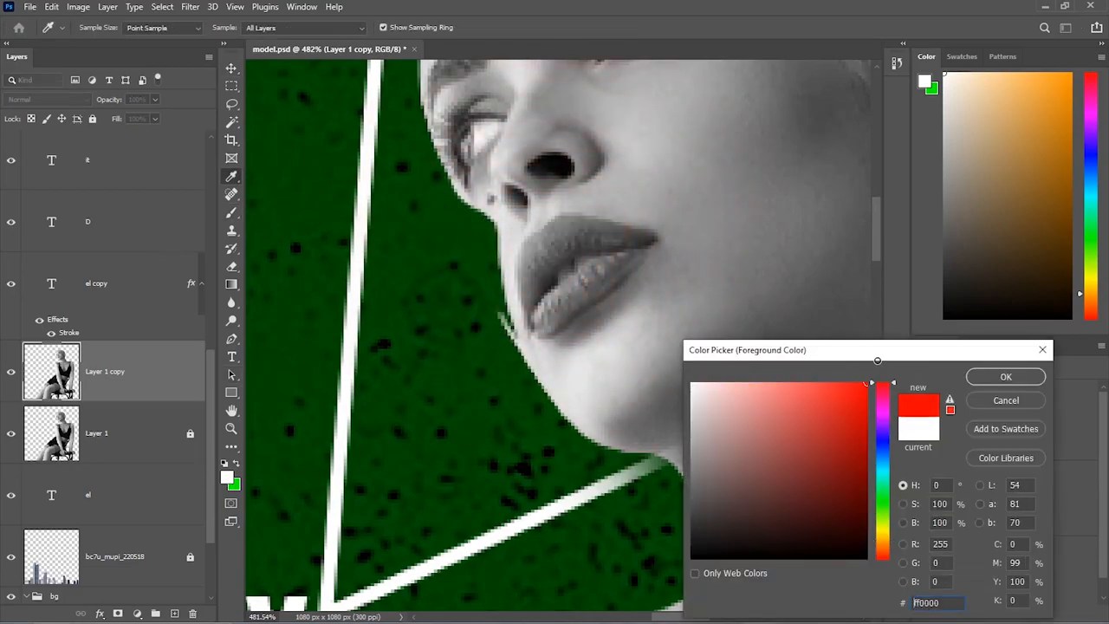
left_click(1006, 376)
left_click_drag(550, 299, 620, 268)
key("ctrl+z")
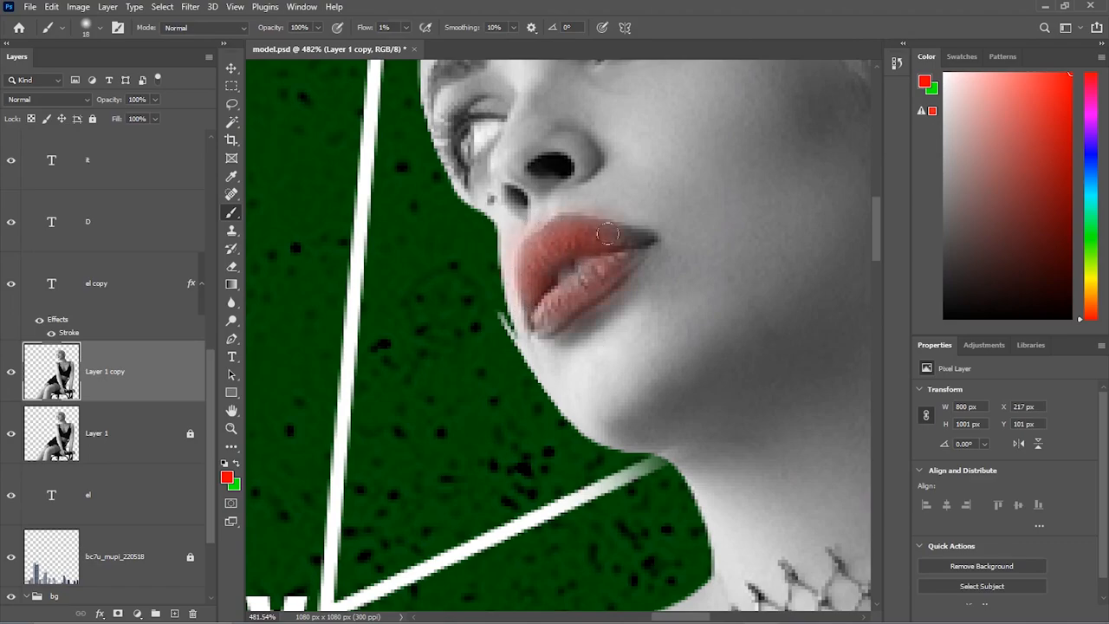
key("v")
key("ctrl+0")
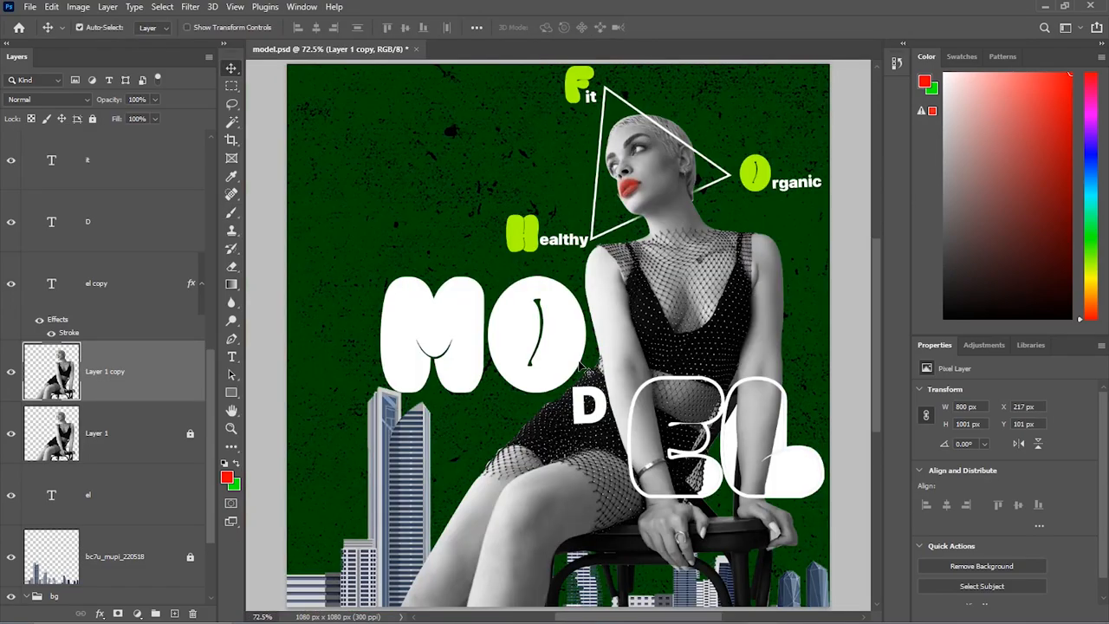
Step: Place the cloud image "pngwing.com (1)" behind the model in the poster's upper-right area
left_click_drag(735, 108, 735, 295)
key("Return")
left_click_drag(180, 380, 187, 402)
left_click_drag(808, 298, 617, 258)
scroll(806, 130, "down", 3)
Step: Duplicate the cloud, flip the copy horizontally and position it at the poster's left edge behind the "M"
left_click_drag(562, 236, 417, 225)
key("ctrl+t")
right_click(421, 229)
left_click(459, 488)
left_click_drag(425, 295, 445, 394)
key("Return")
scroll(286, 213, "up", 3)
scroll(434, 130, "down", 1)
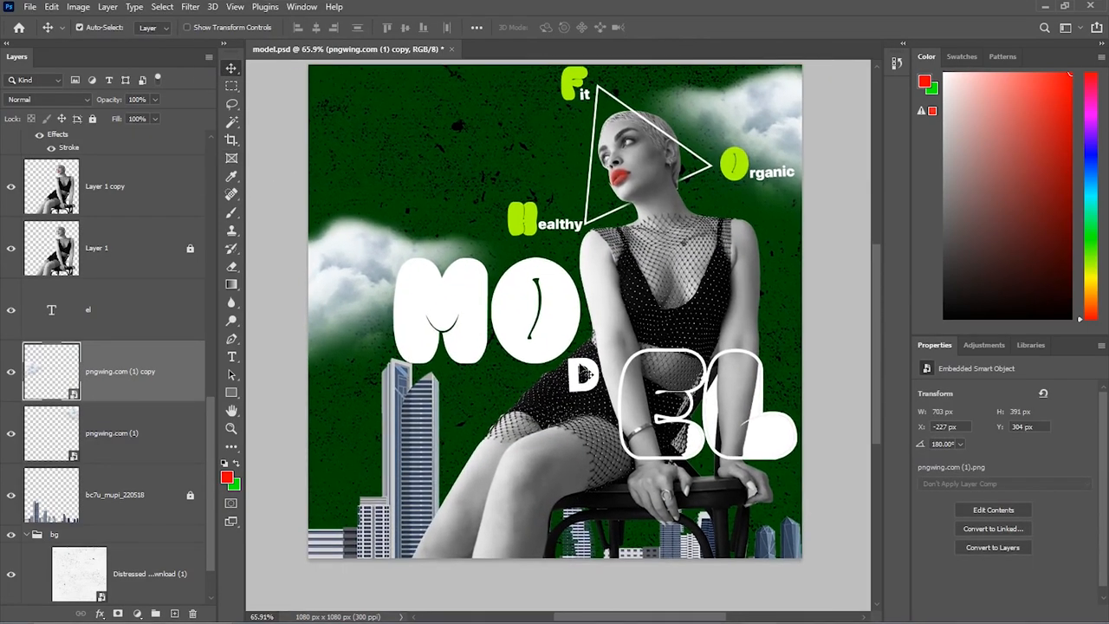
Step: Paste the lime-green Color Overlay style onto the "D" of the main lettering
left_click(583, 376)
right_click(191, 157)
left_click(241, 468)
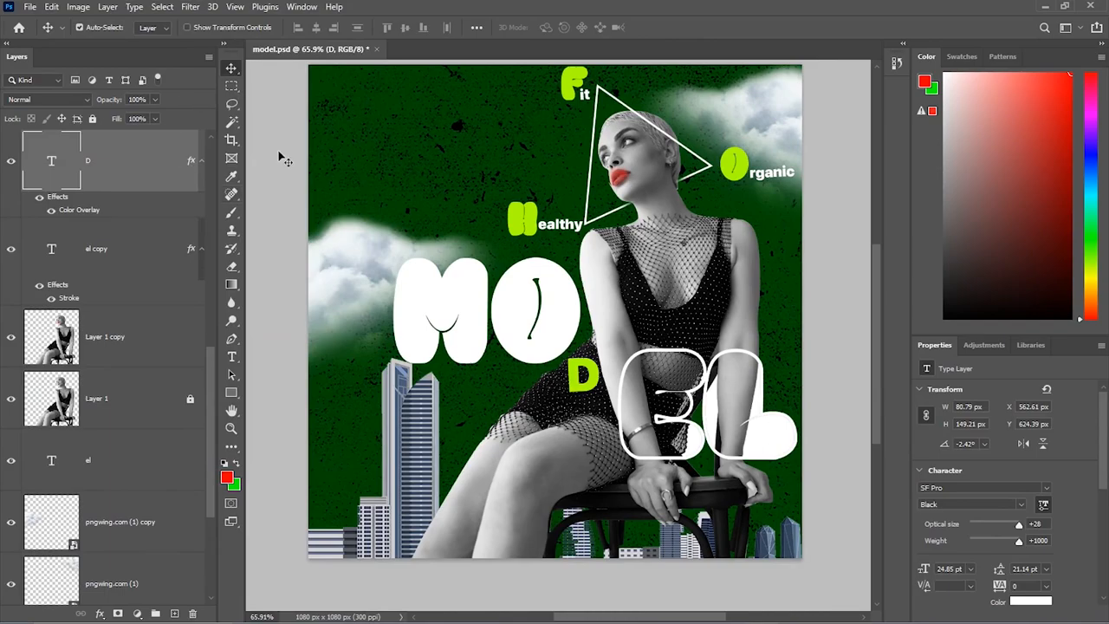
Step: Strengthen the red on the model's lips up to their edges with a 3 px brush at 1% flow
left_click(630, 182)
scroll(630, 182, "up", 6)
scroll(630, 182, "down", 2)
key("b")
left_click_drag(609, 212, 615, 200)
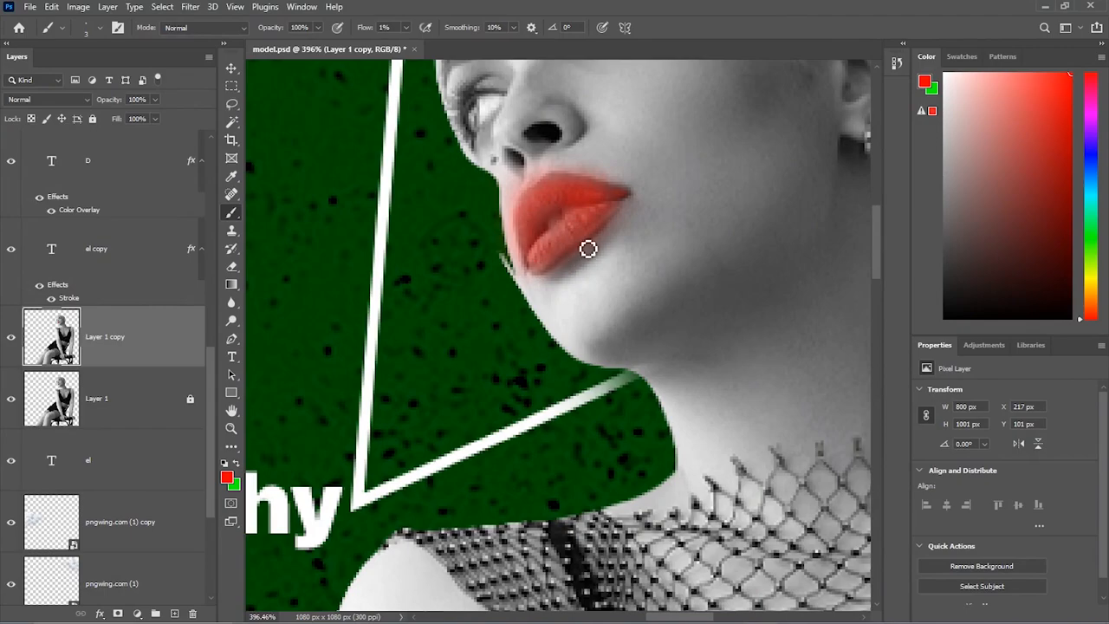
scroll(557, 211, "down", 5)
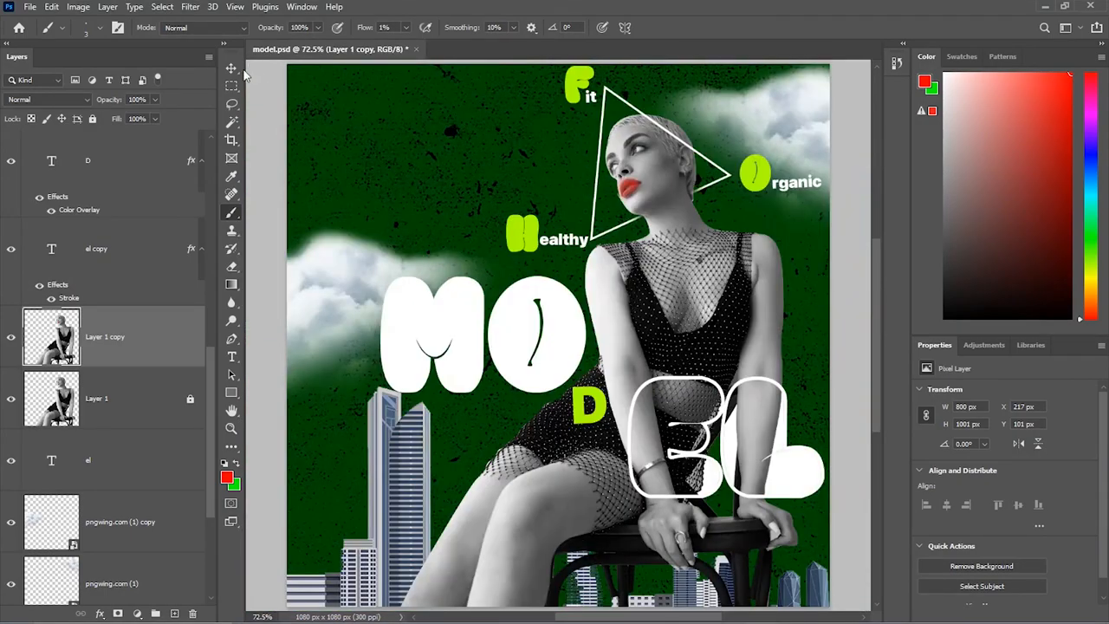
key("v")
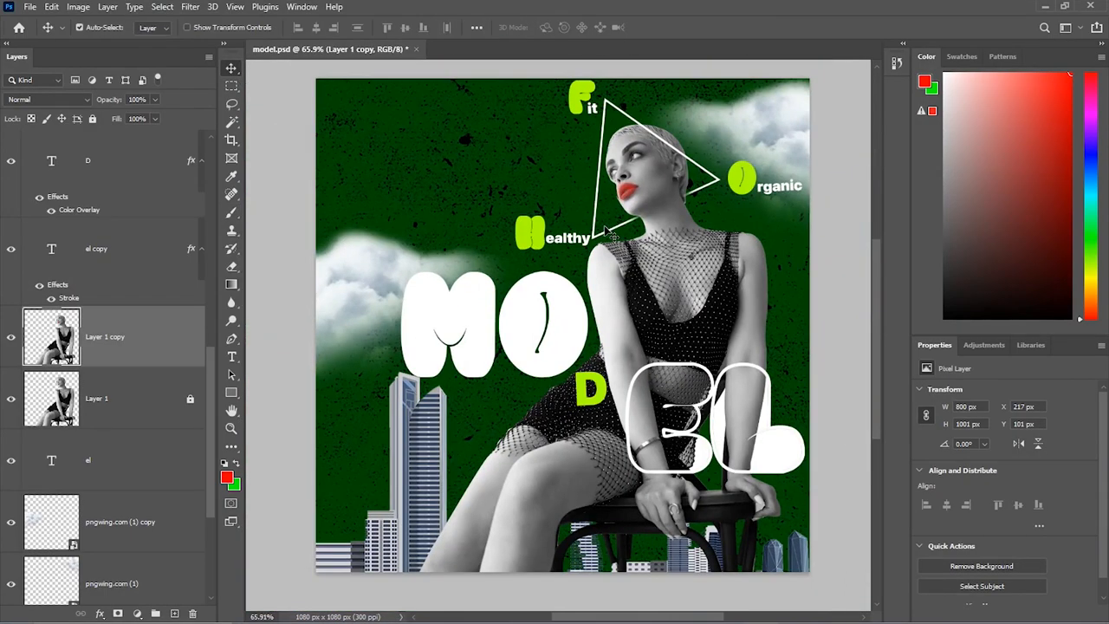
Step: Move the clouds into the poster's upper corners and arrange their layers above "el" and below the model
left_click_drag(390, 221, 823, 119)
left_click_drag(346, 138, 409, 146)
left_click_drag(165, 512, 179, 422)
left_click_drag(374, 149, 373, 158)
left_click(252, 224)
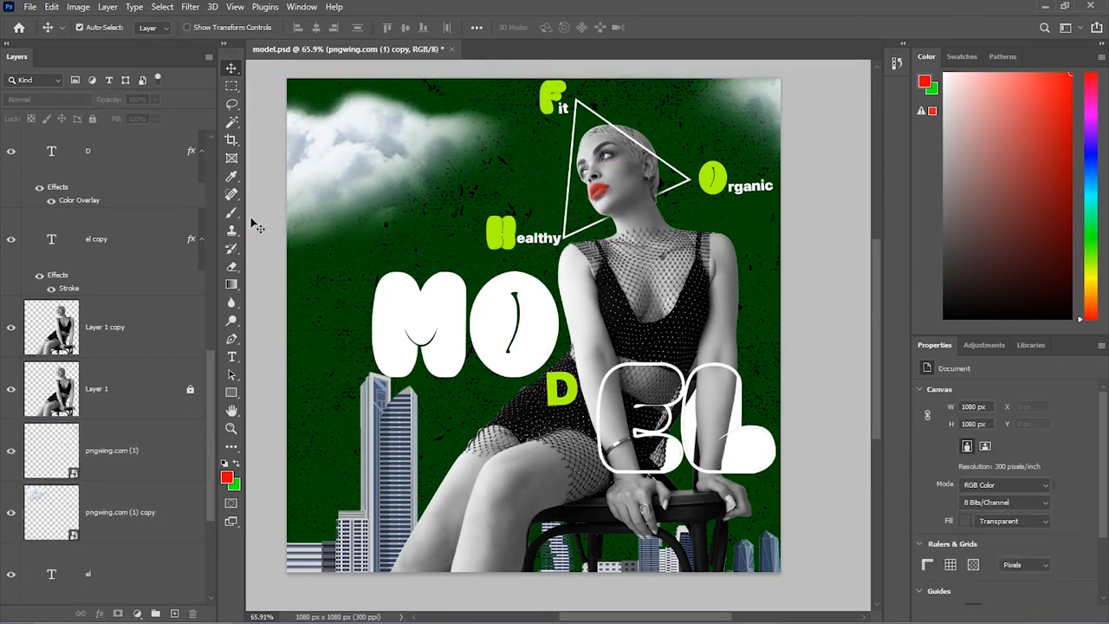